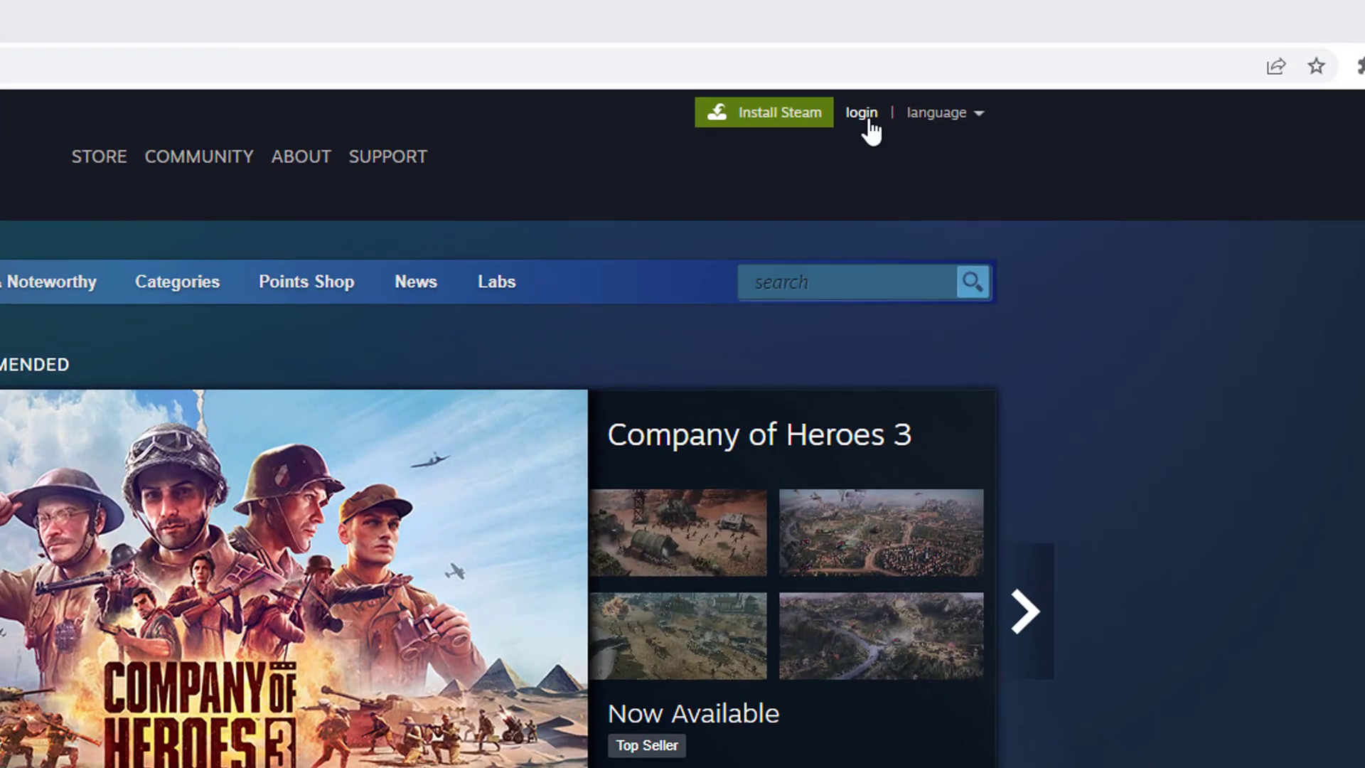
From Steam sign-in help, start forgotten account name or password recovery and enter the account e-mail
click(869, 123)
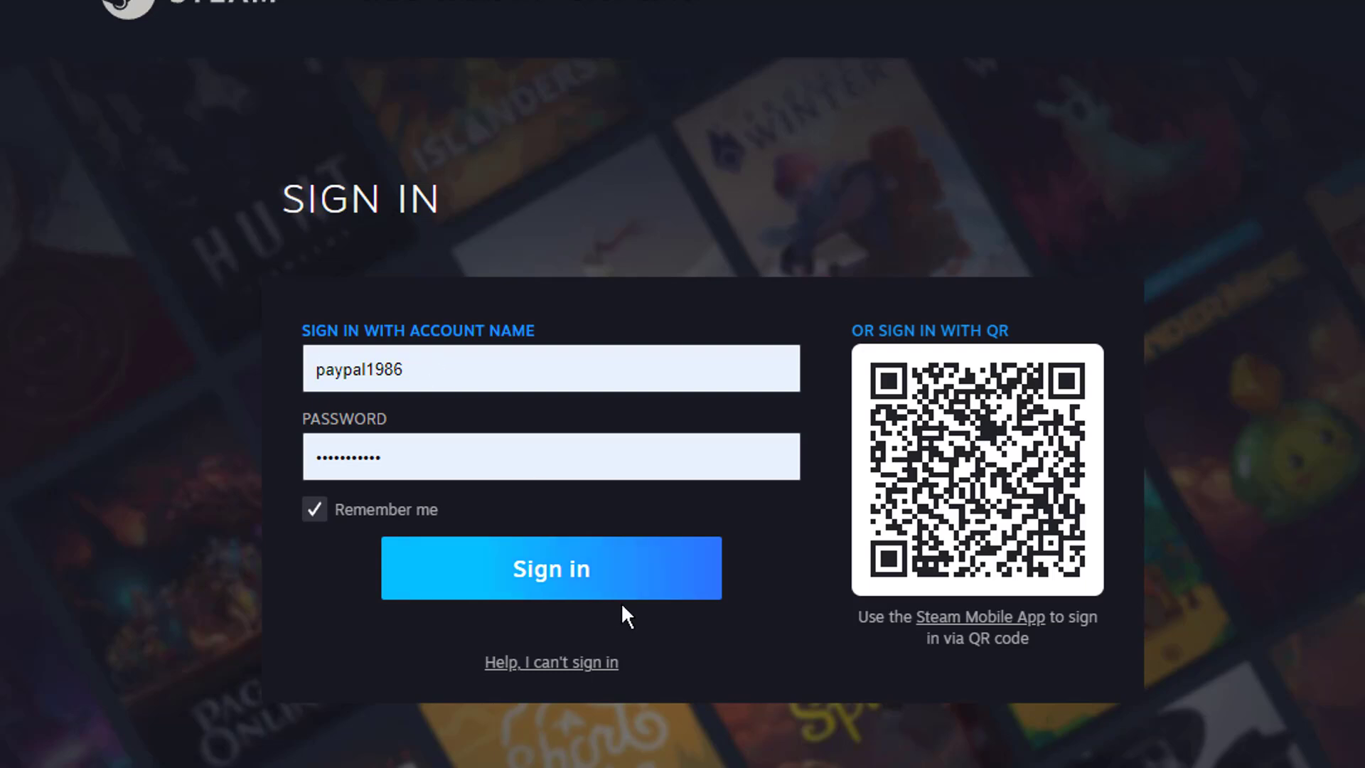
click(615, 664)
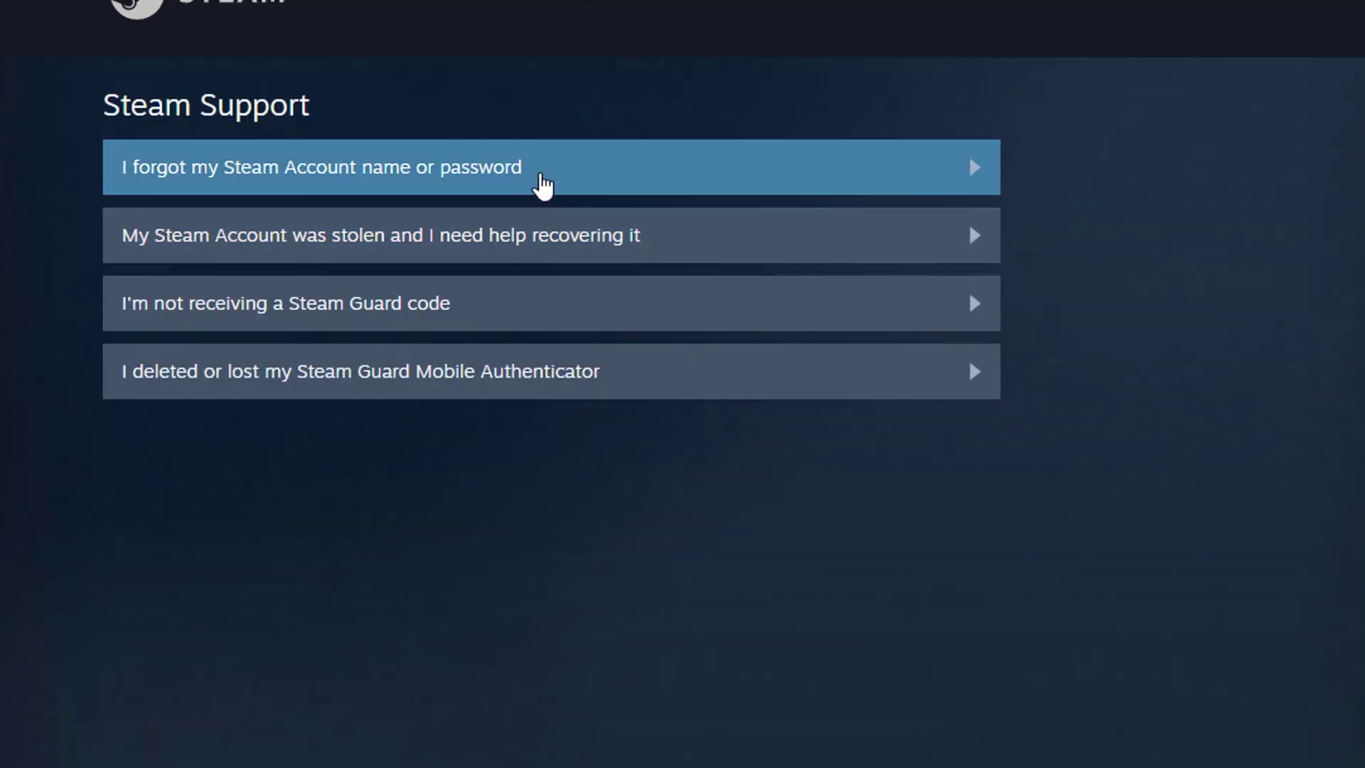
click(544, 187)
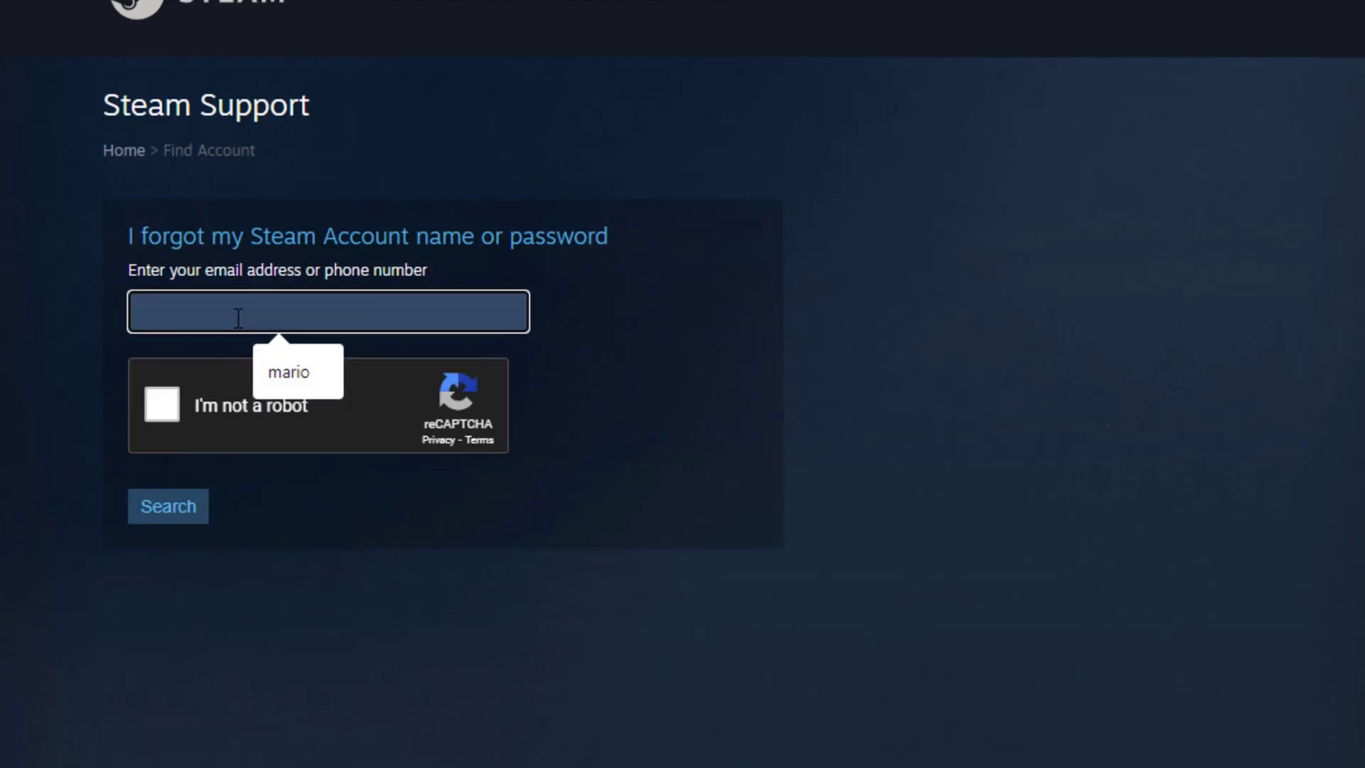
text(na)
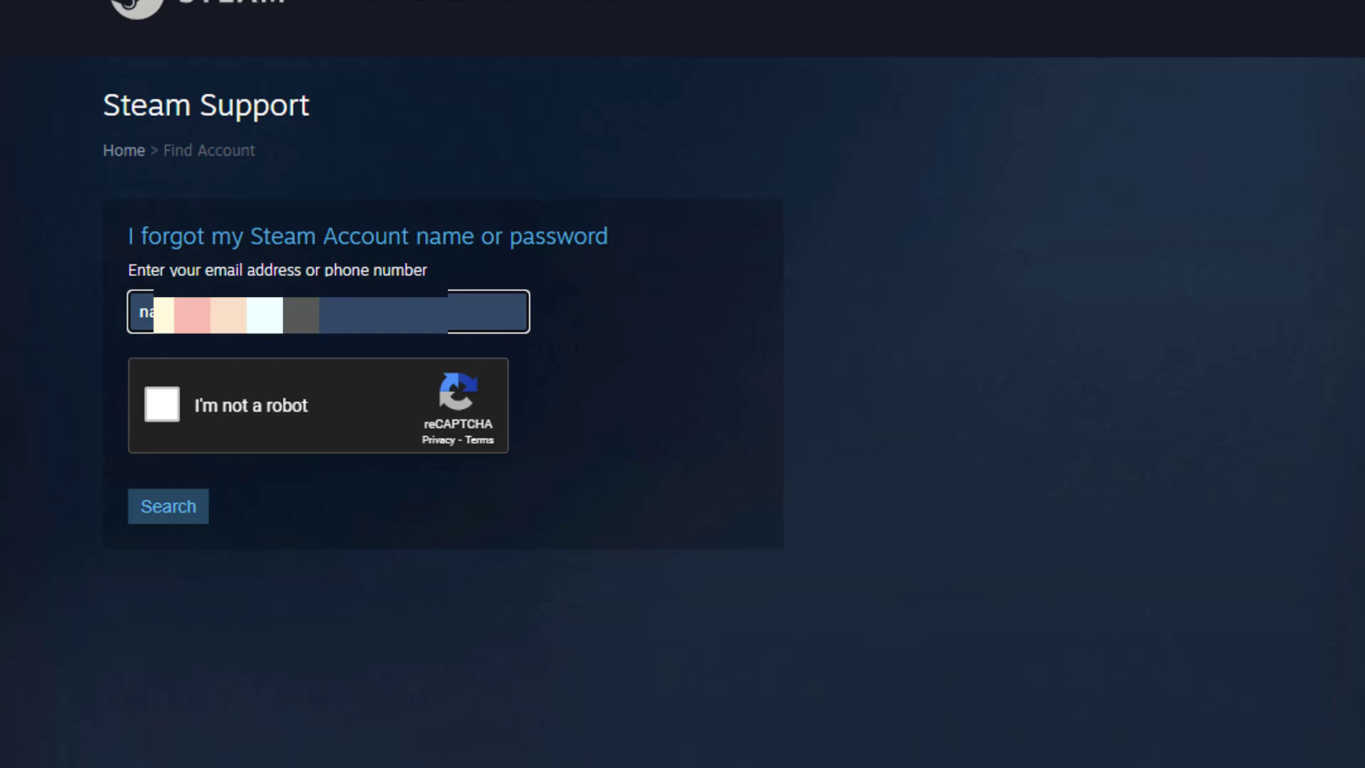
Solve the reCAPTCHA by marking every crosswalk tile until none remain, then verify
click(166, 408)
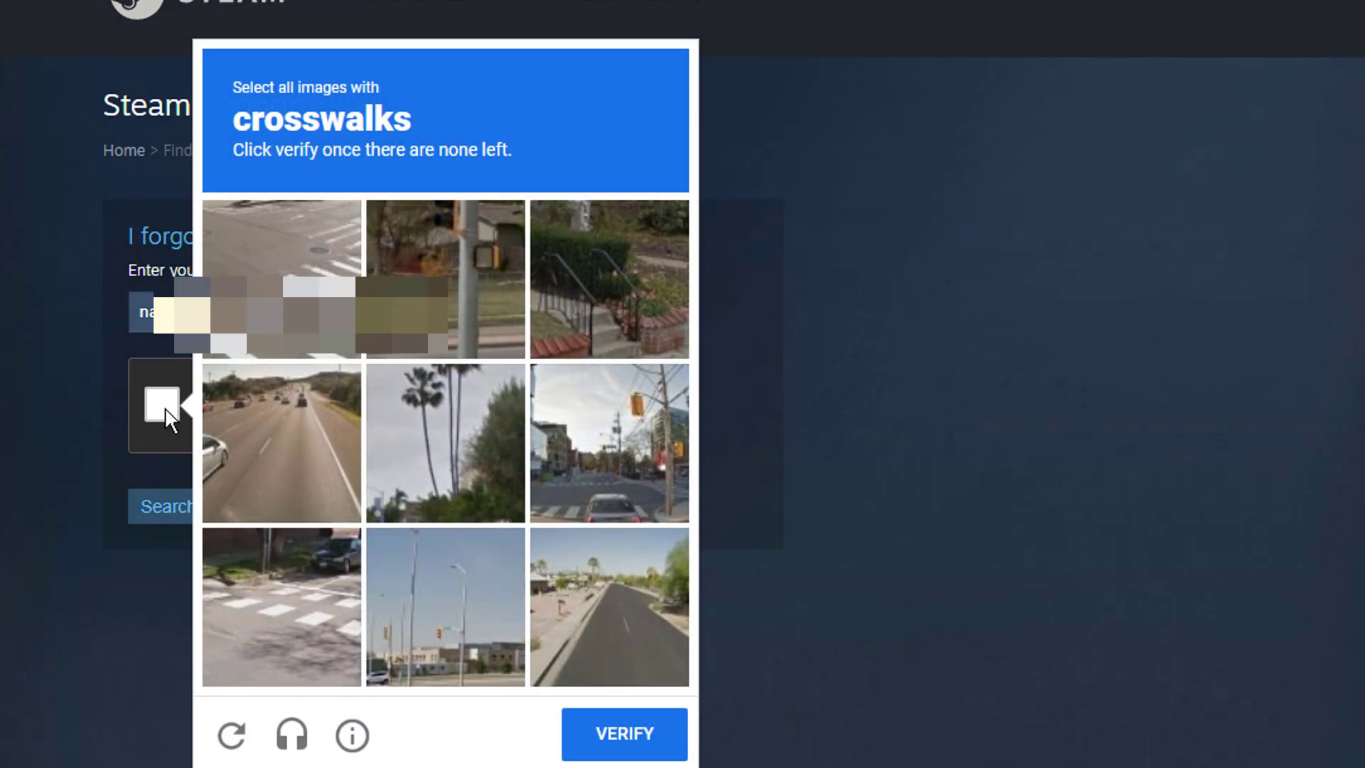
click(282, 266)
click(307, 580)
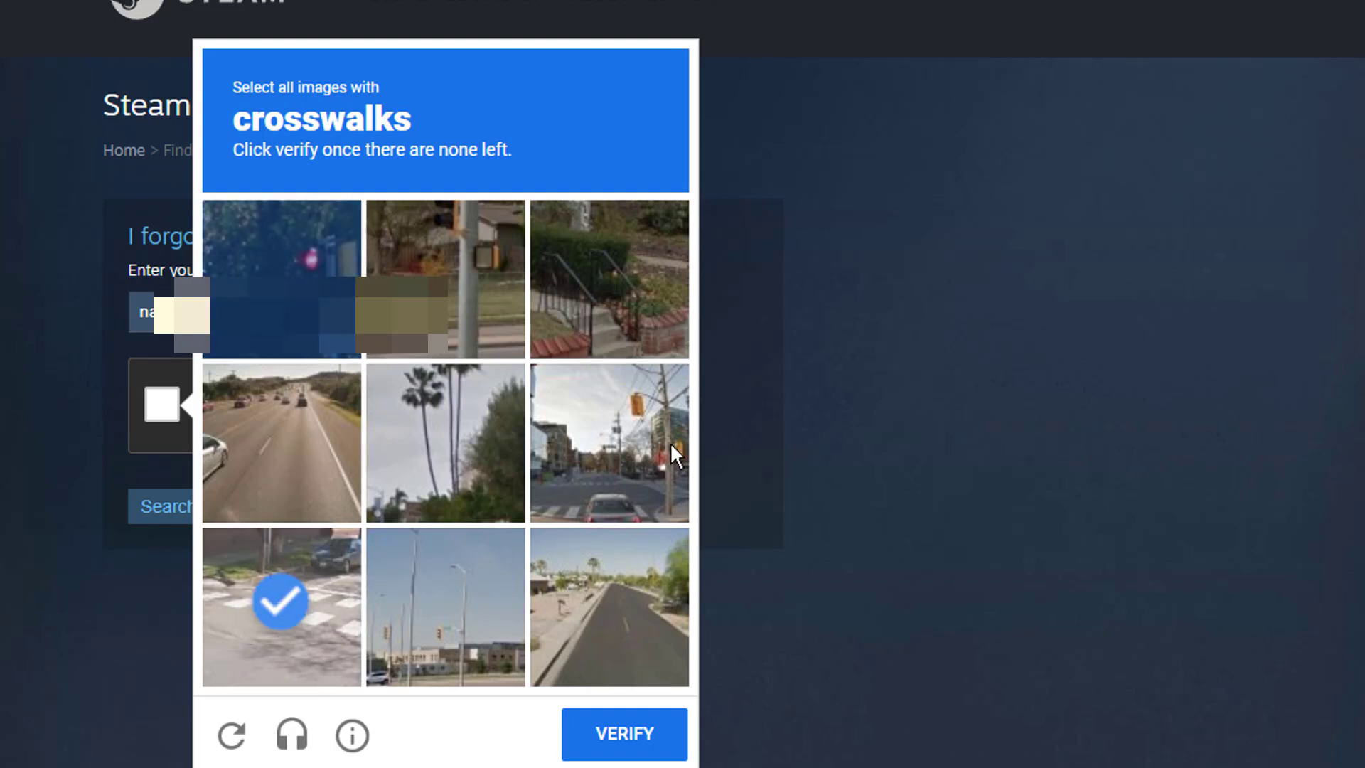
click(669, 441)
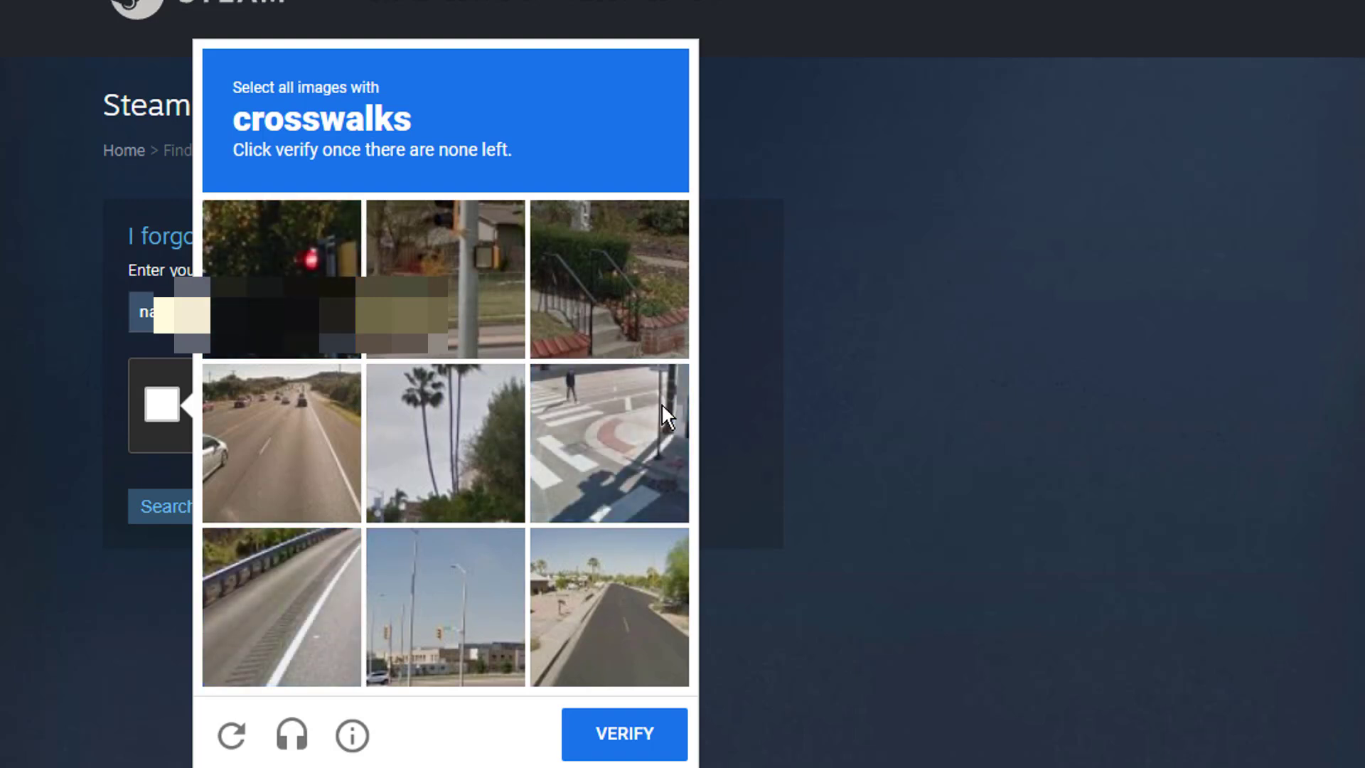
click(662, 405)
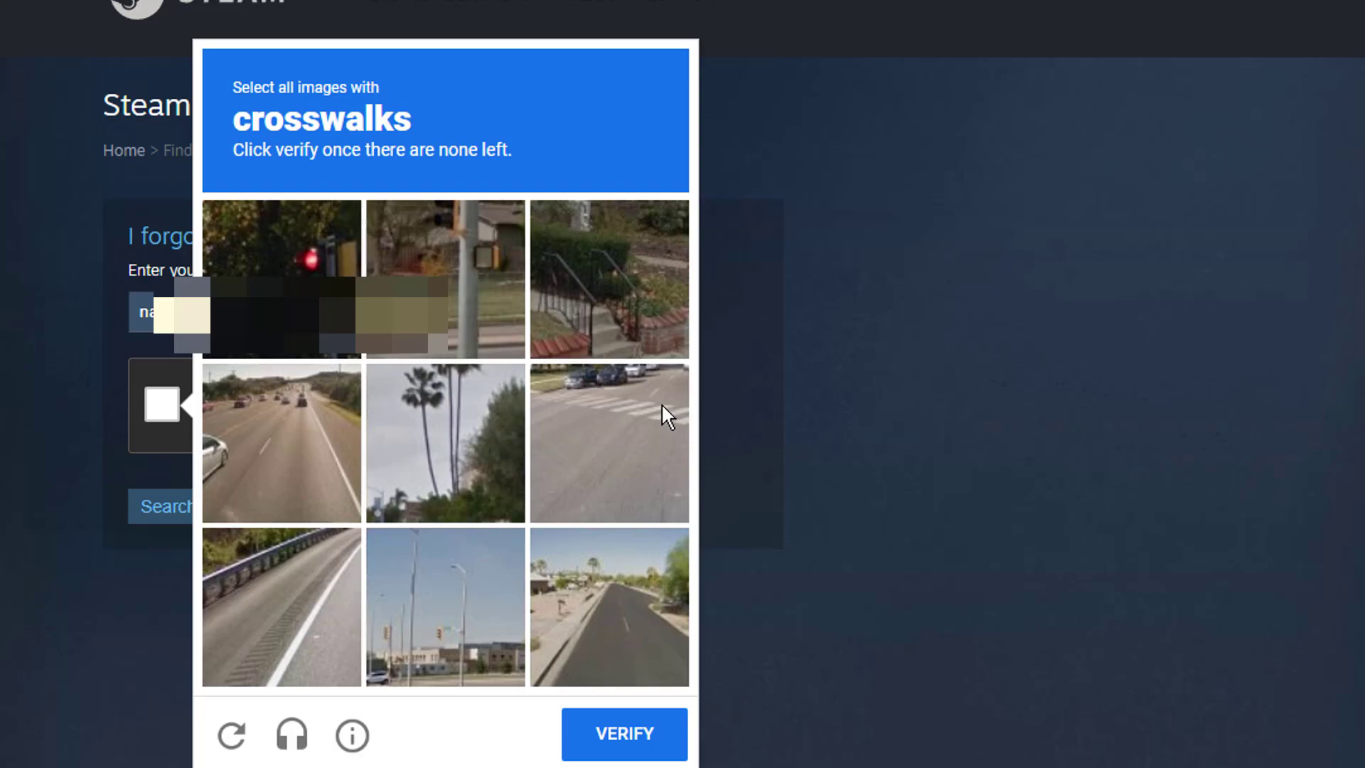
click(662, 403)
click(637, 741)
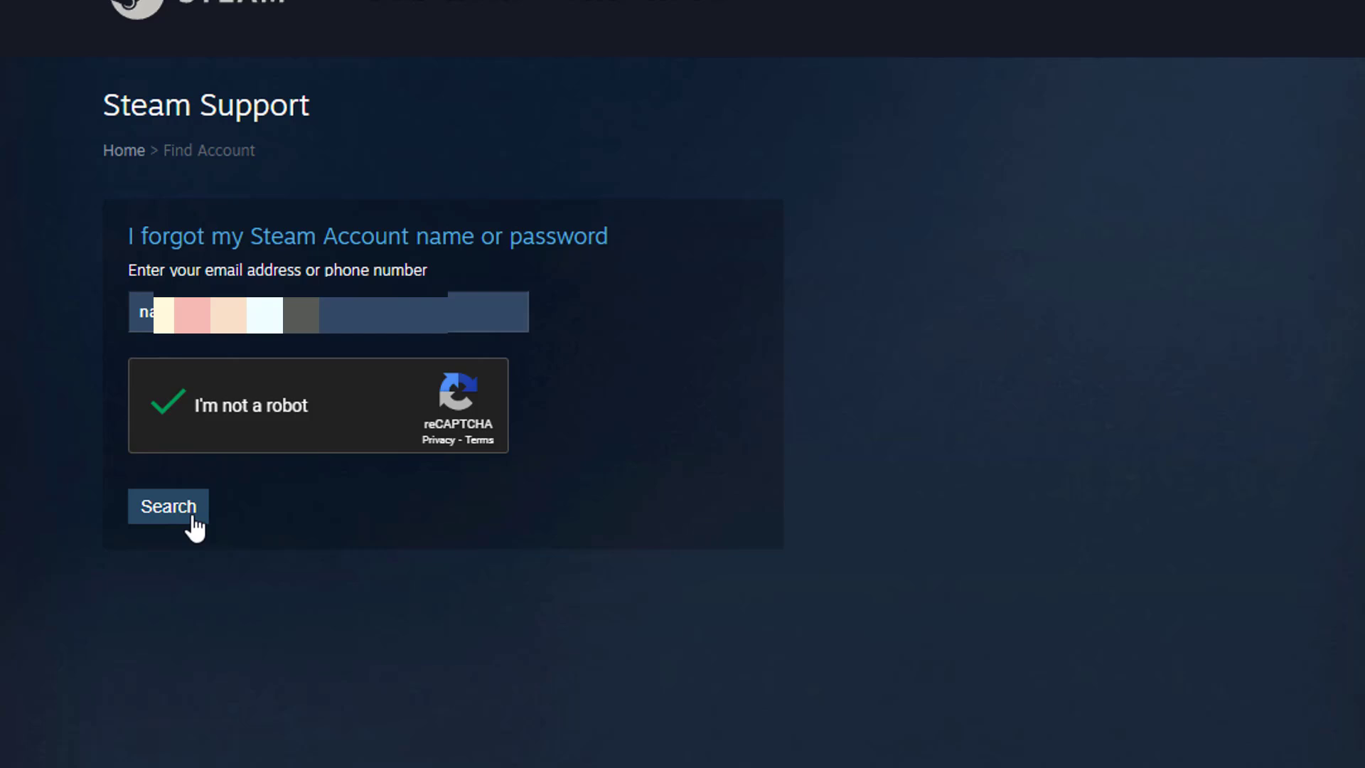
Search the account by e-mail, request an emailed verification code, and resume recovery from the link
click(193, 519)
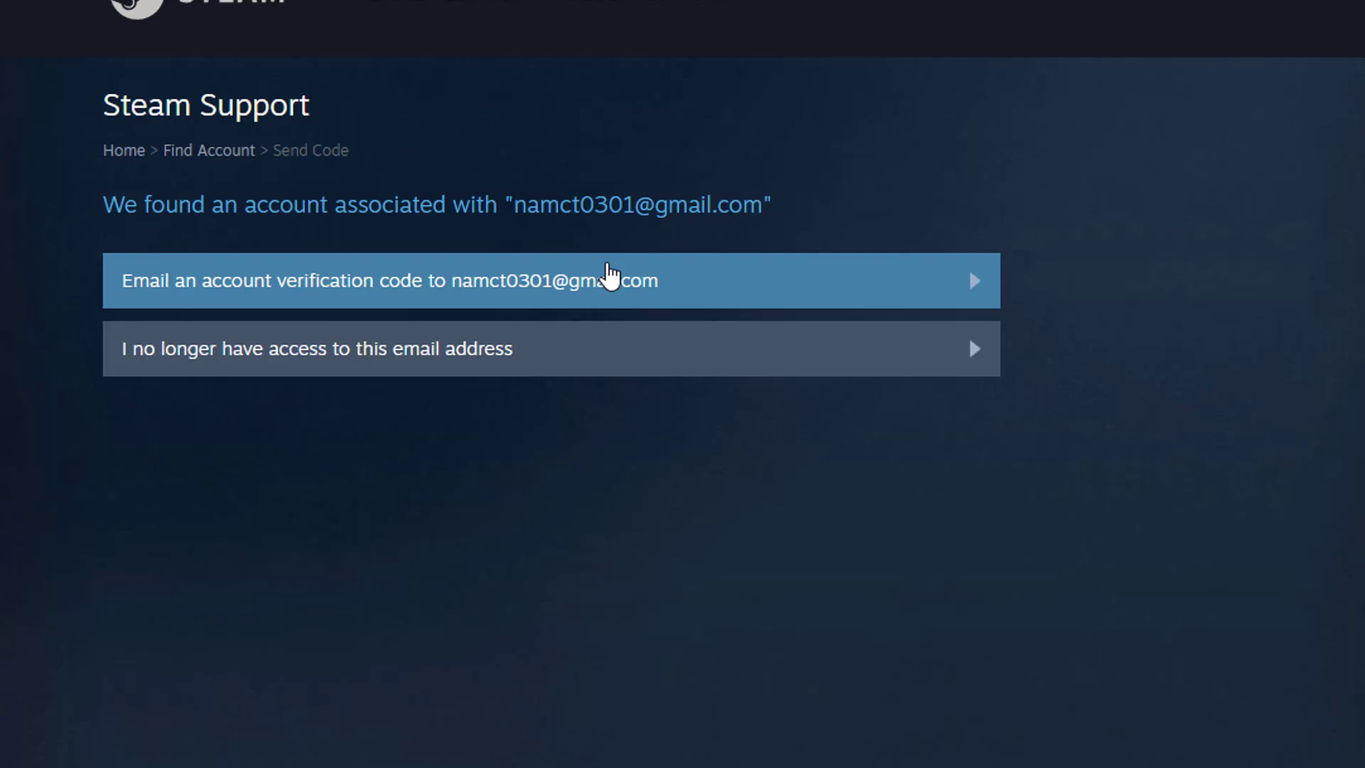
click(617, 293)
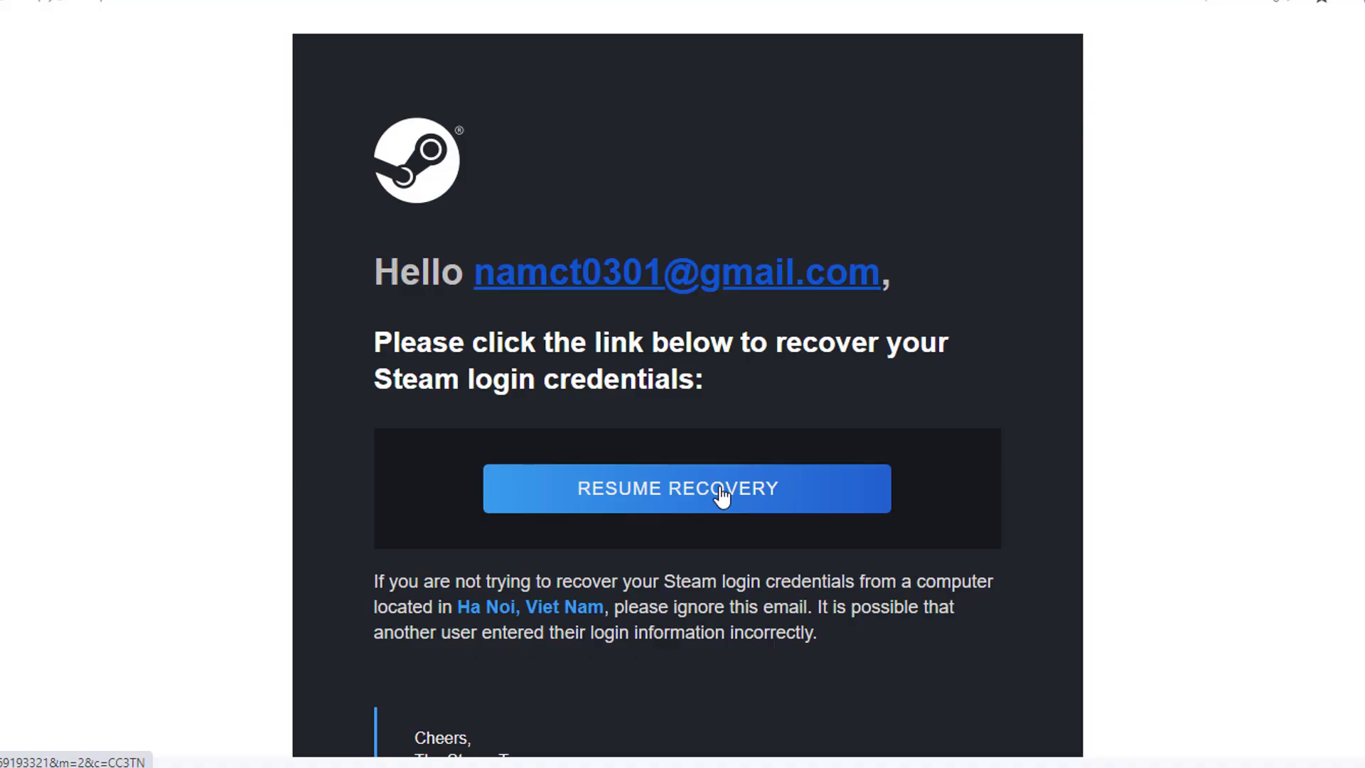
scroll(688, 329, down, 3)
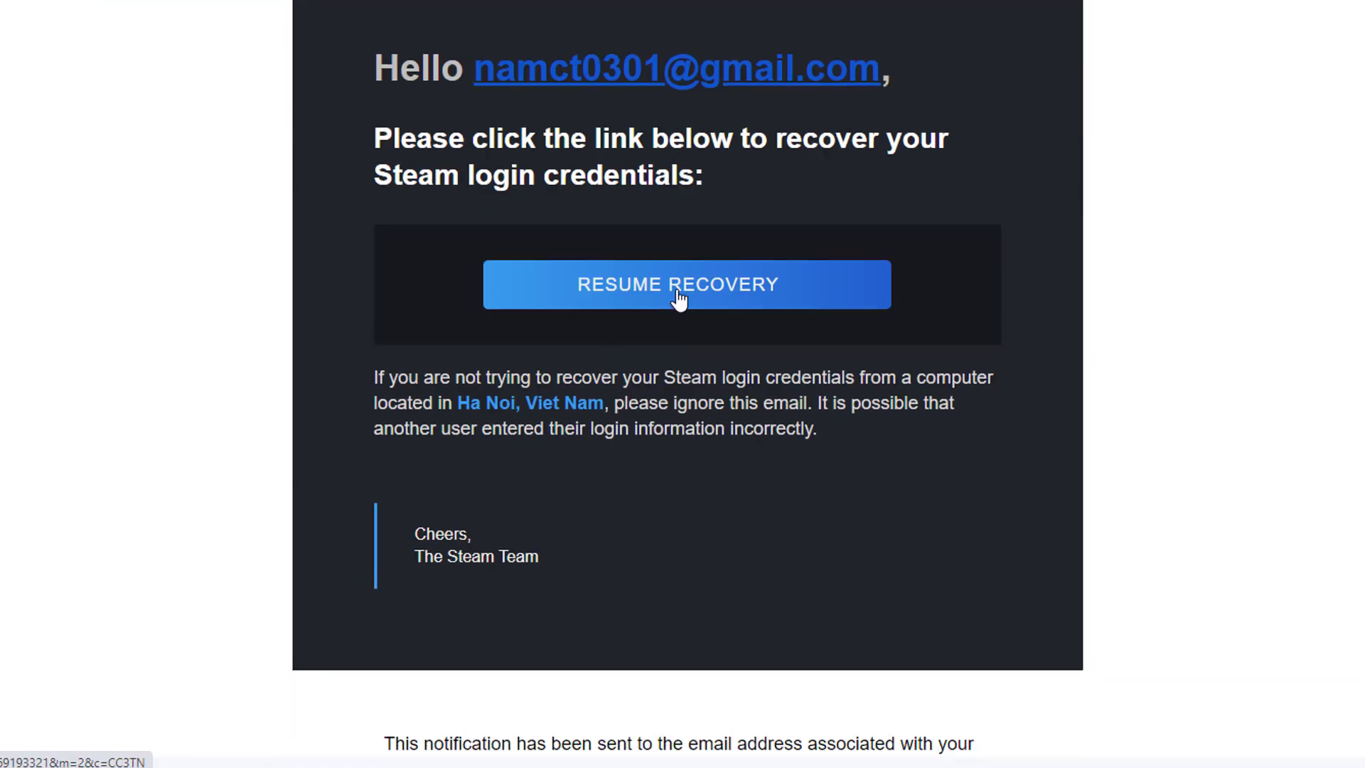
click(676, 292)
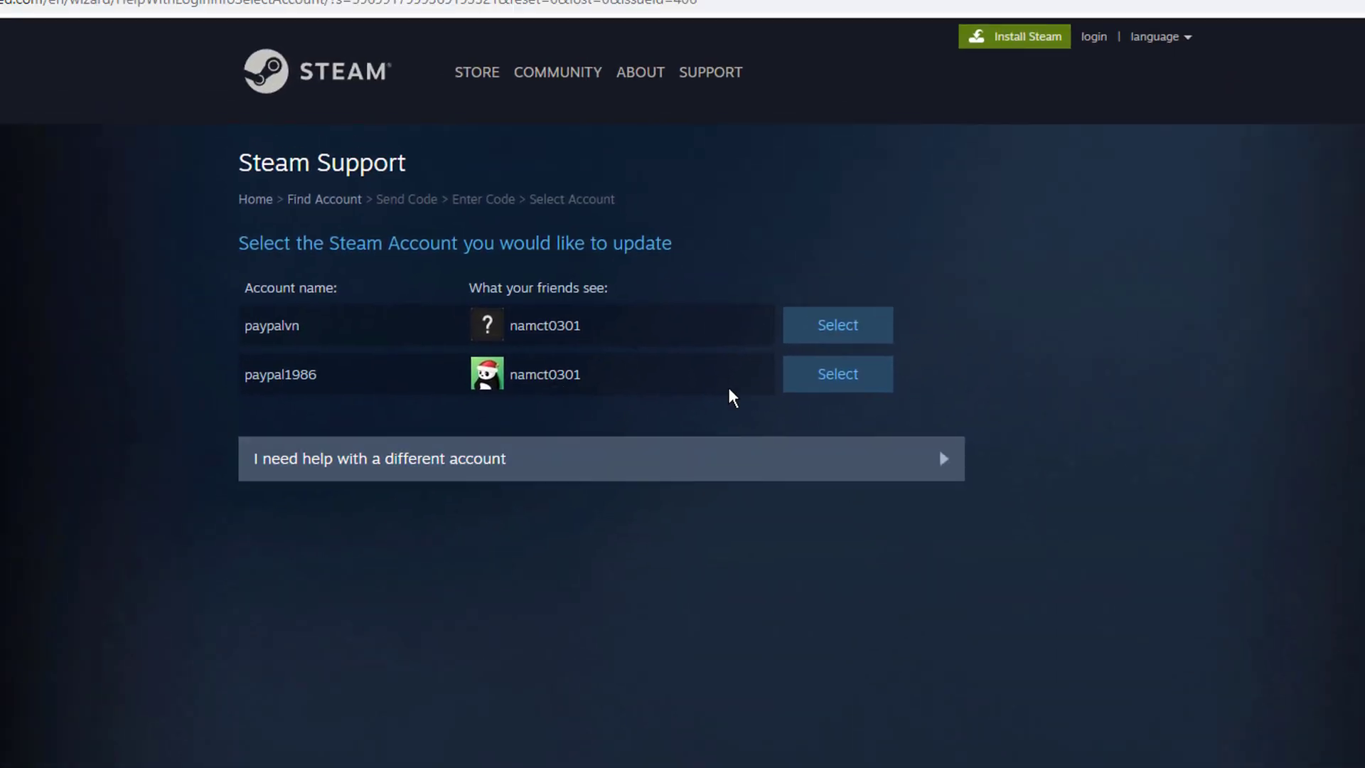
Choose the second listed account, enter a new password in both fields and submit
click(850, 391)
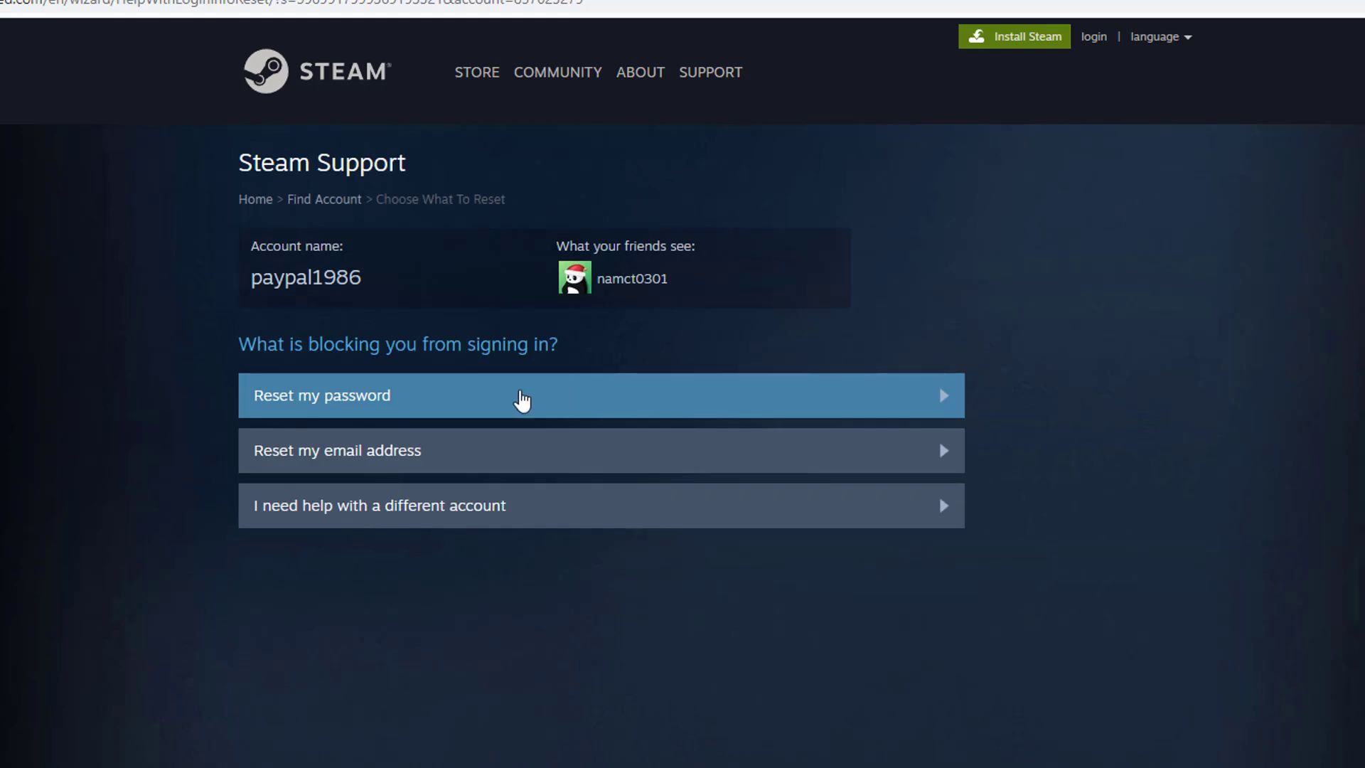
click(474, 399)
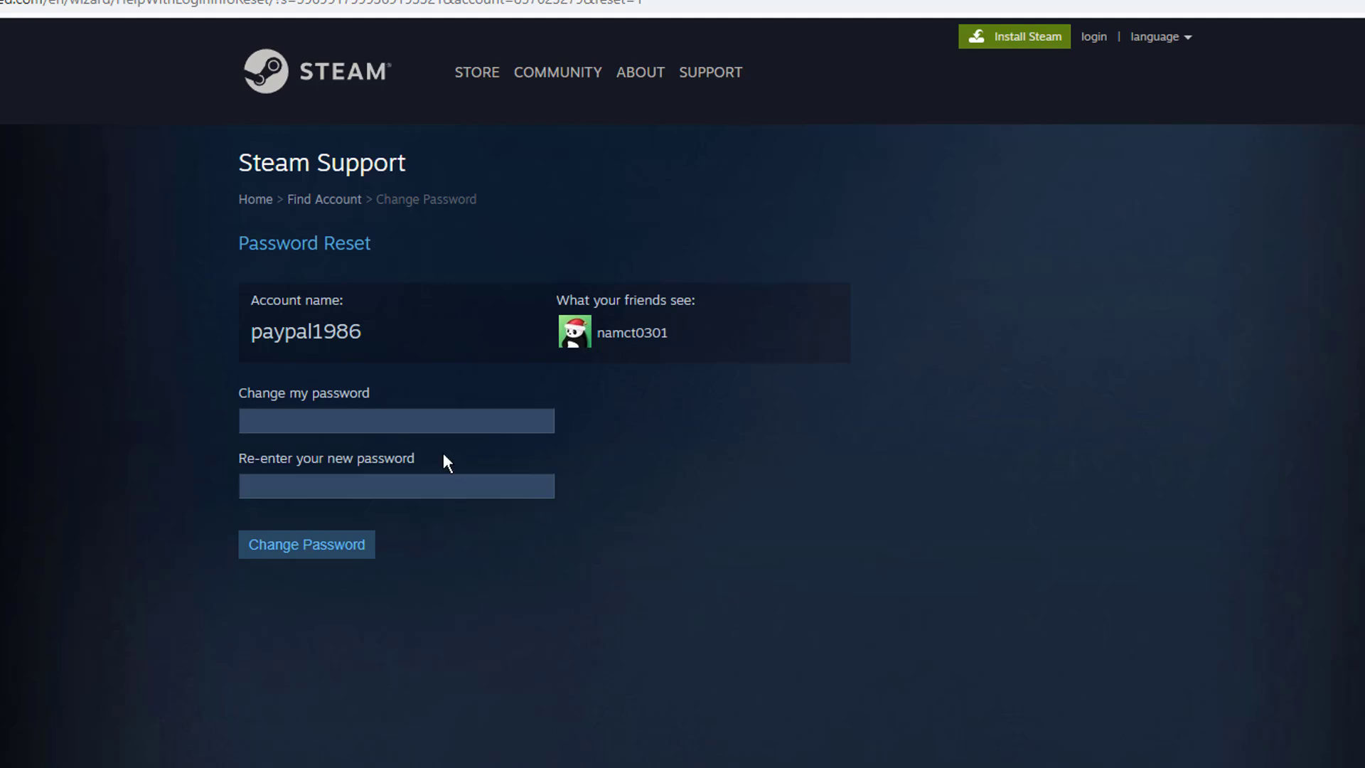
click(374, 427)
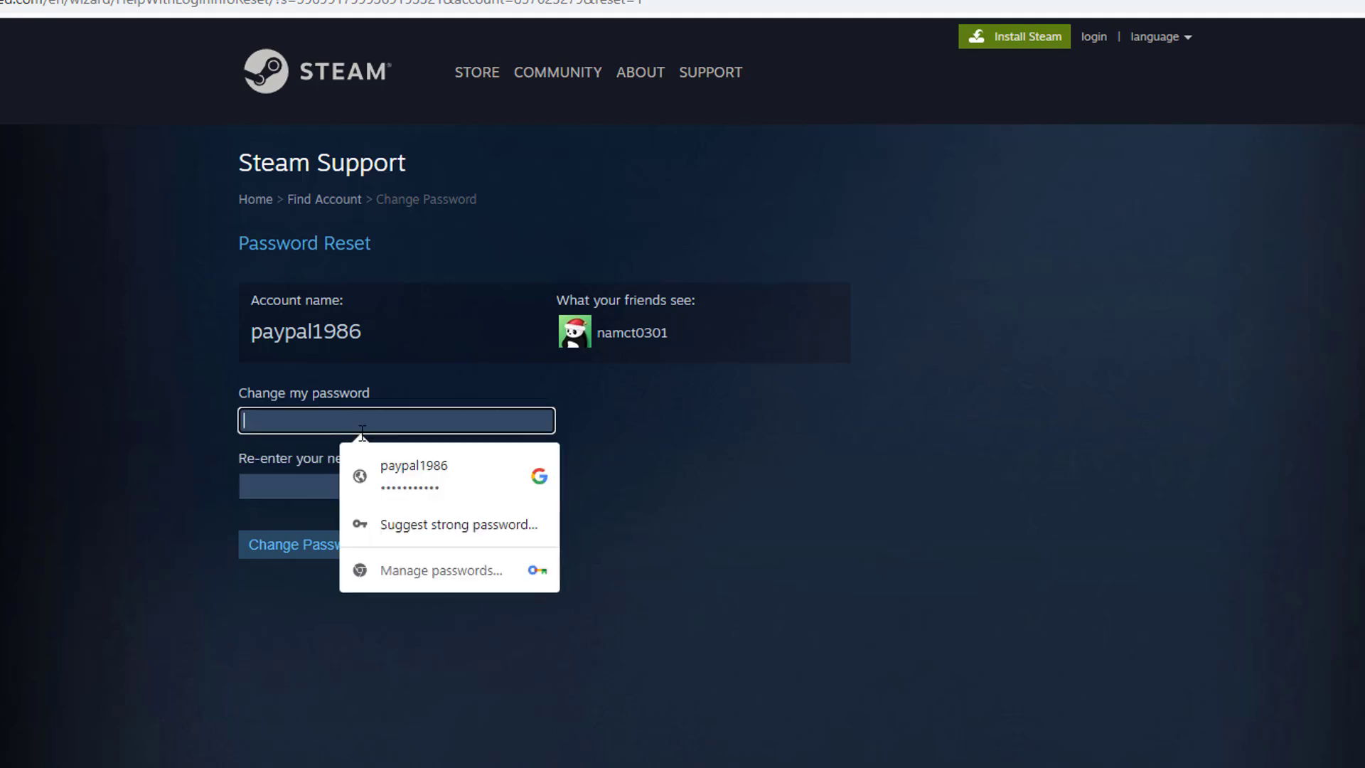
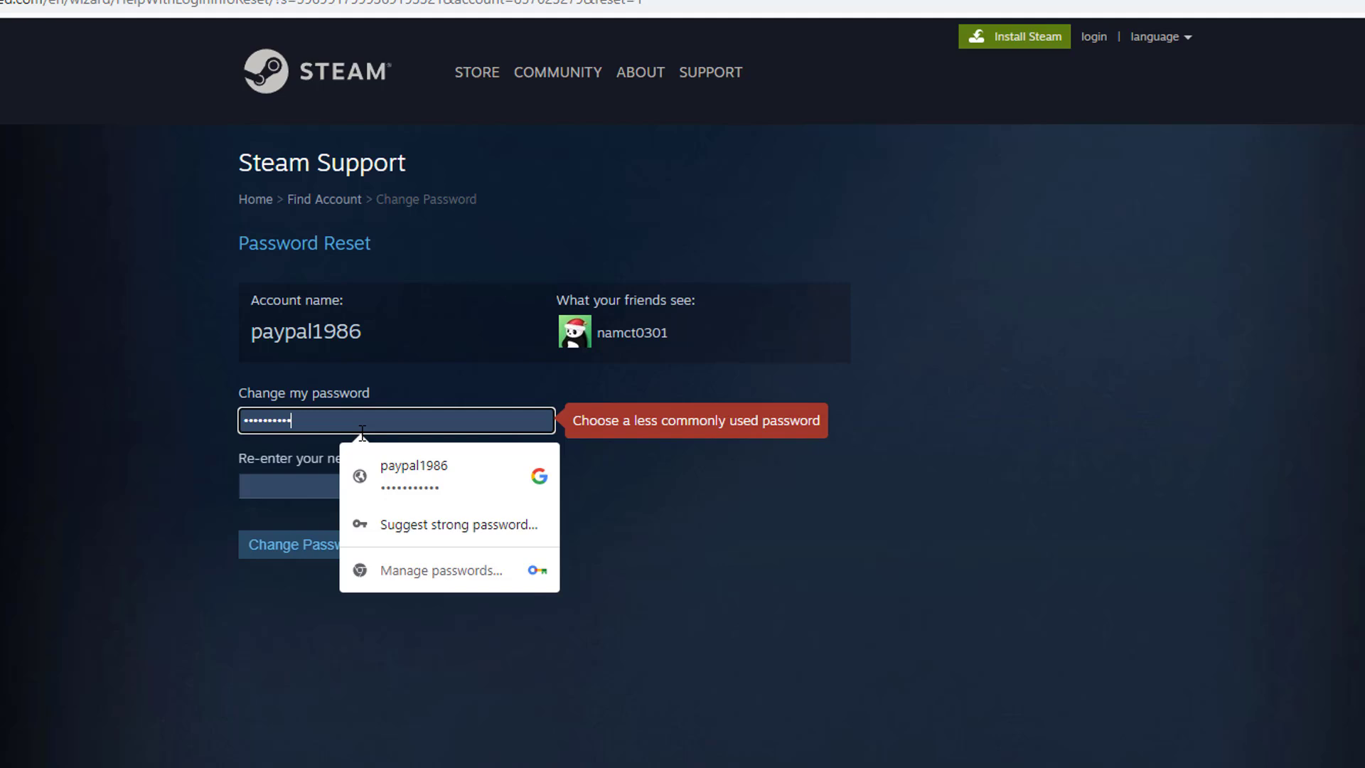
key(Tab)
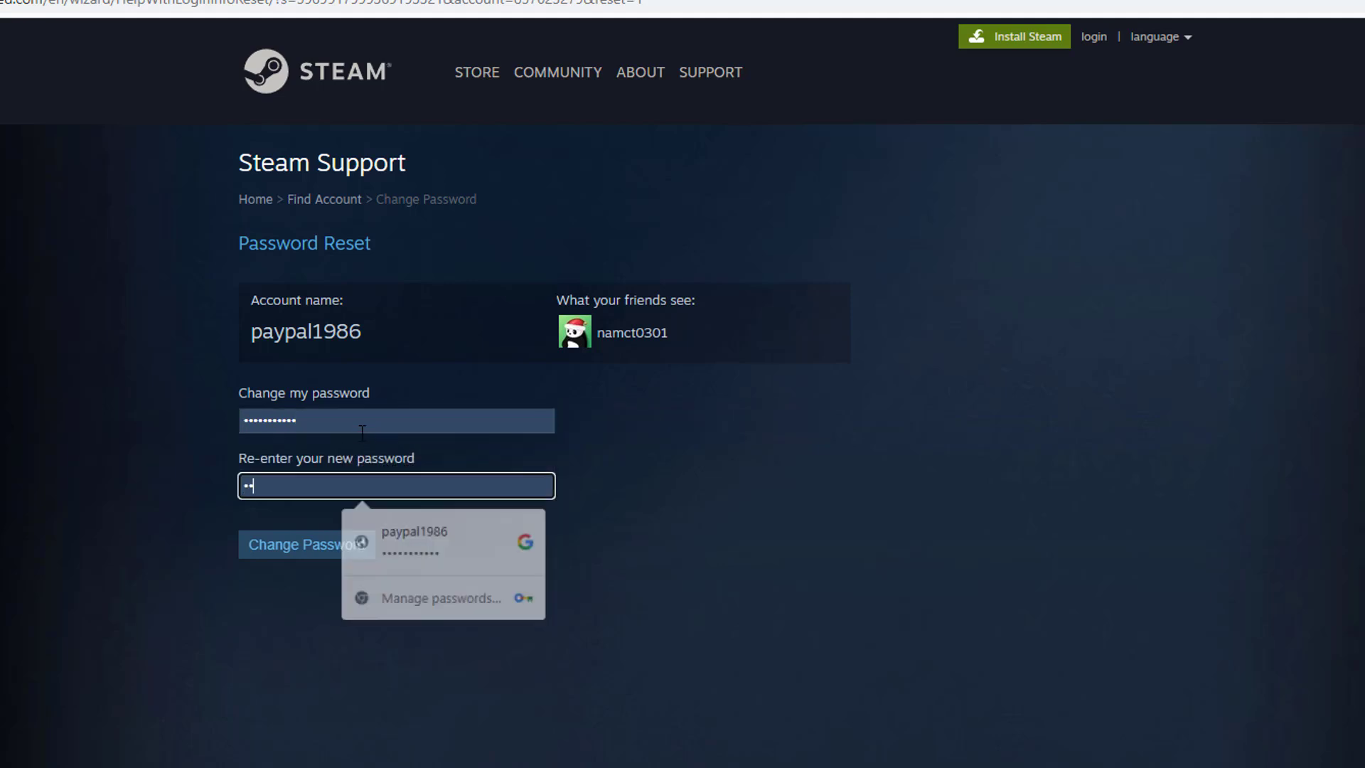
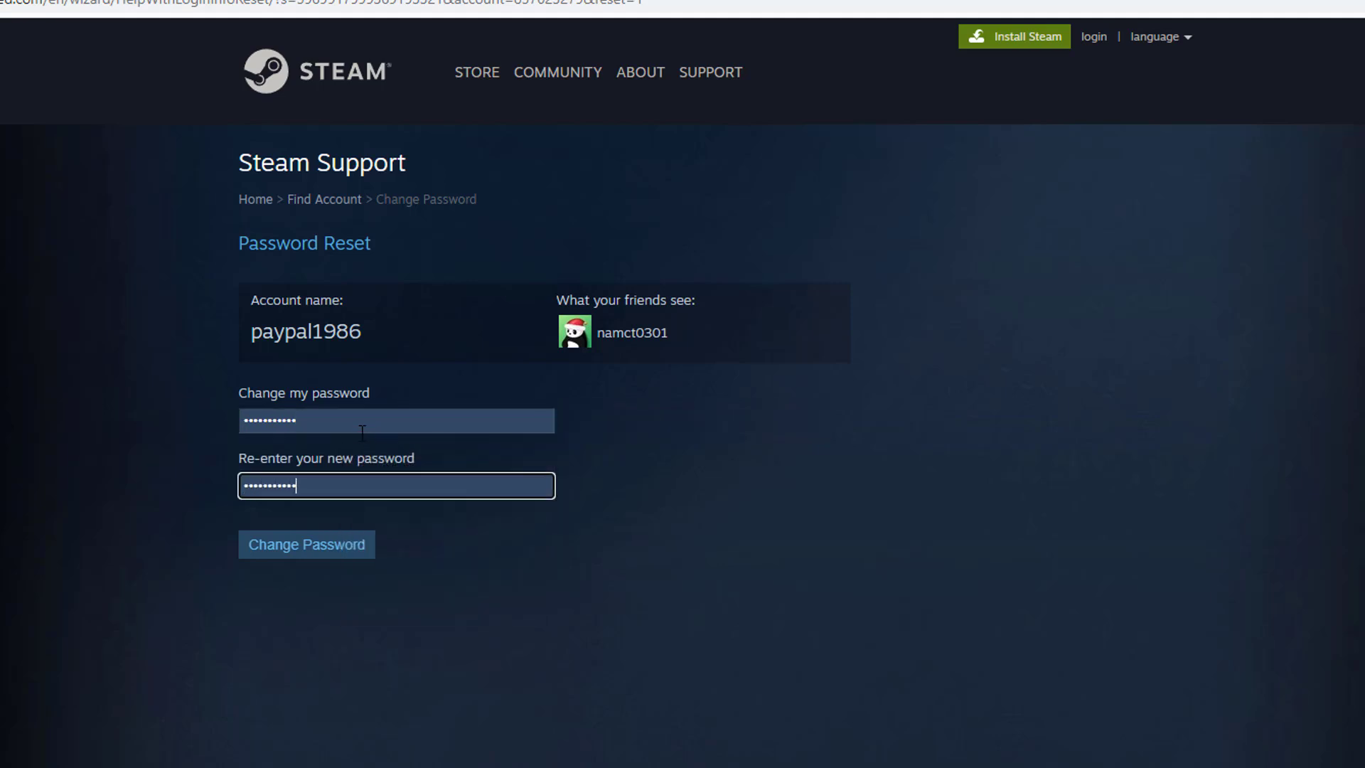
click(362, 560)
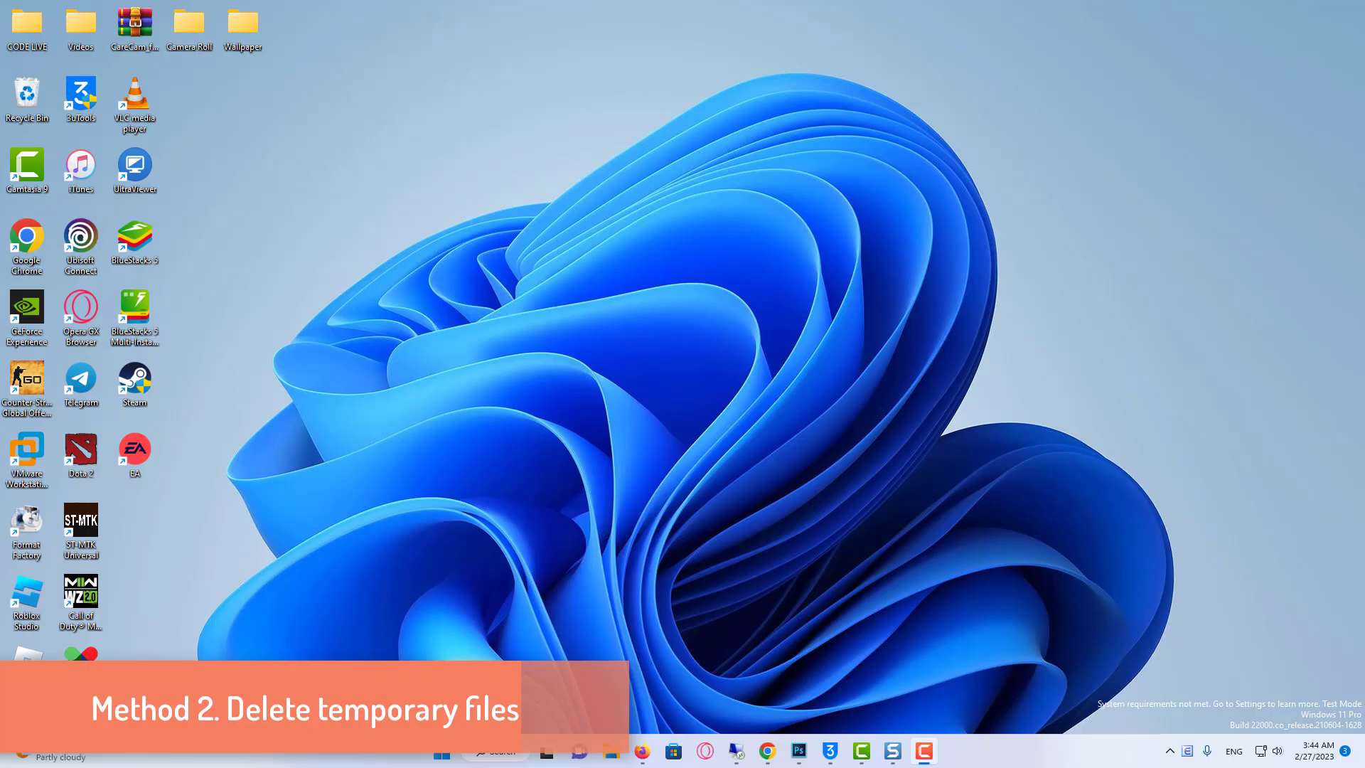
Open C:\Windows\Temp by entering 'Temp' in the Run dialog
key(super)
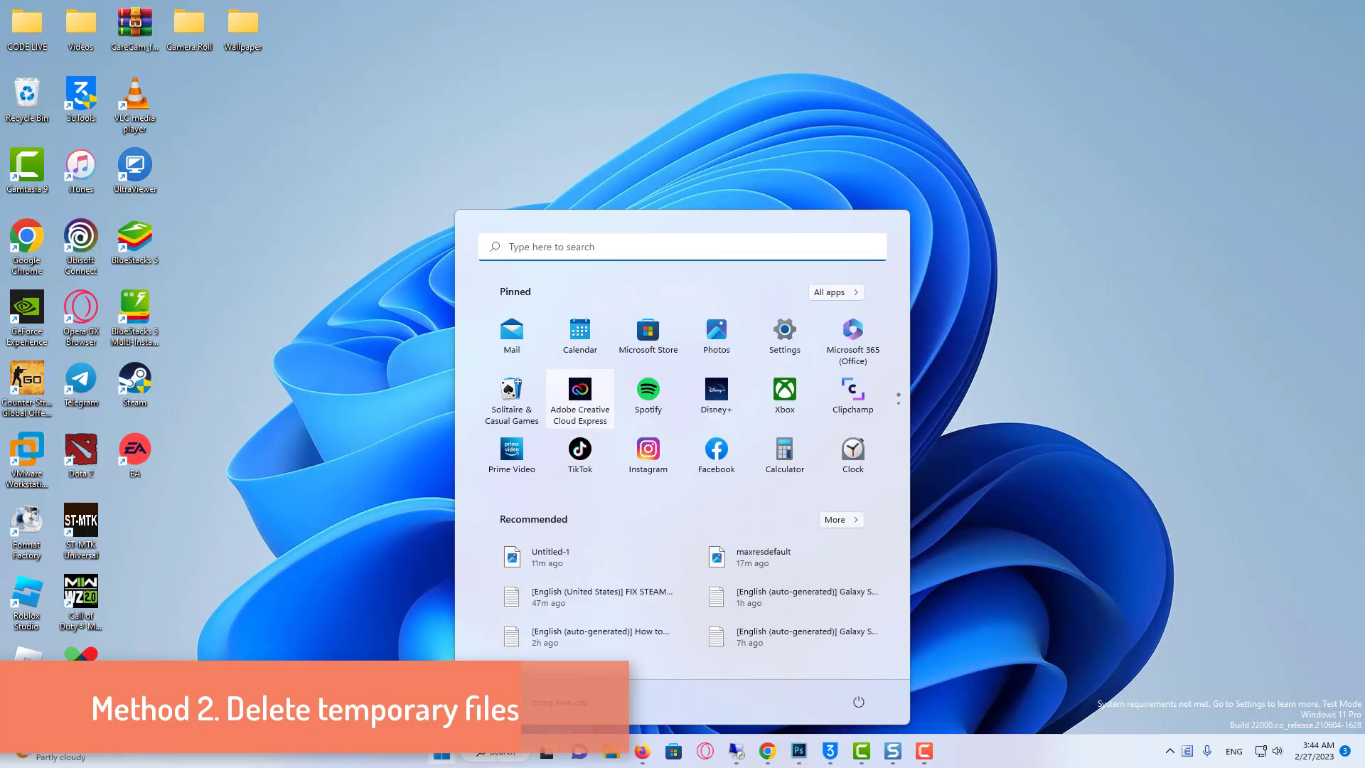
text(run)
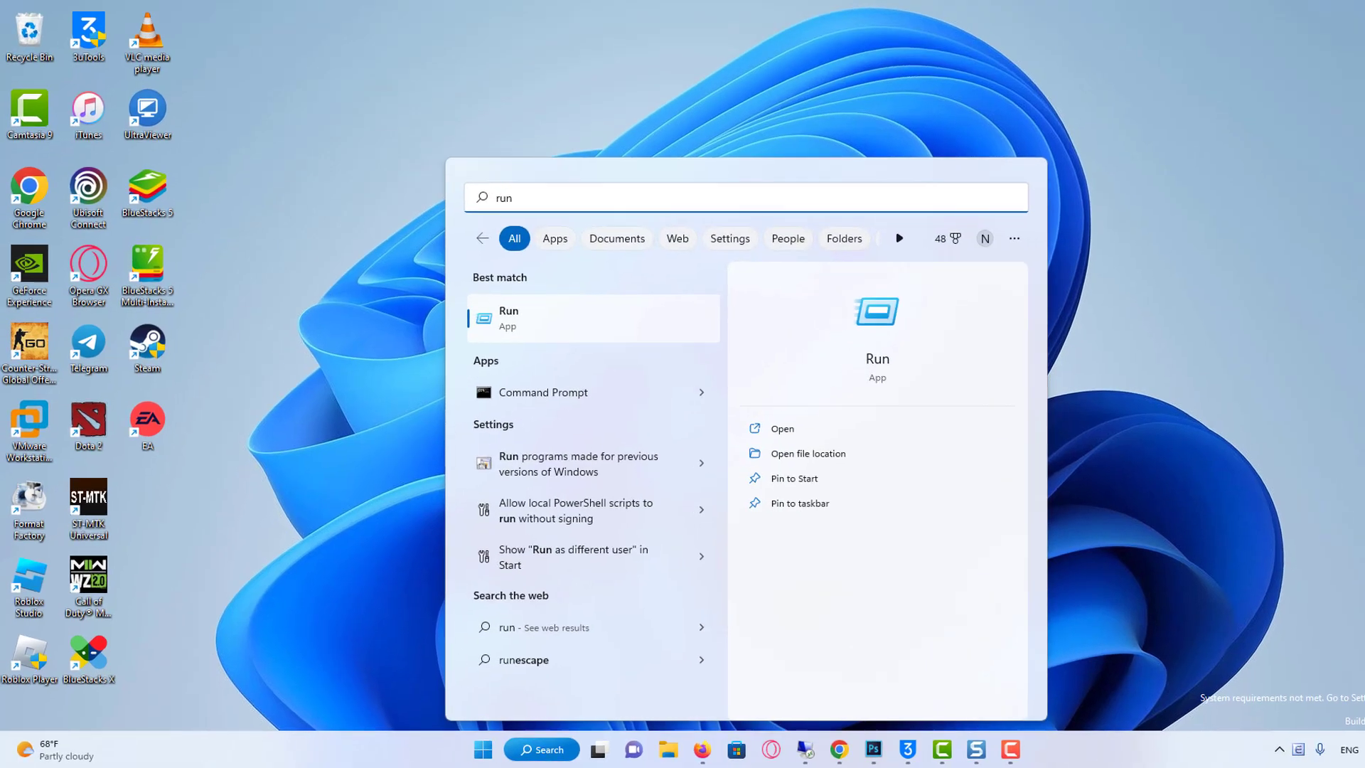
key(Return)
text(Temp)
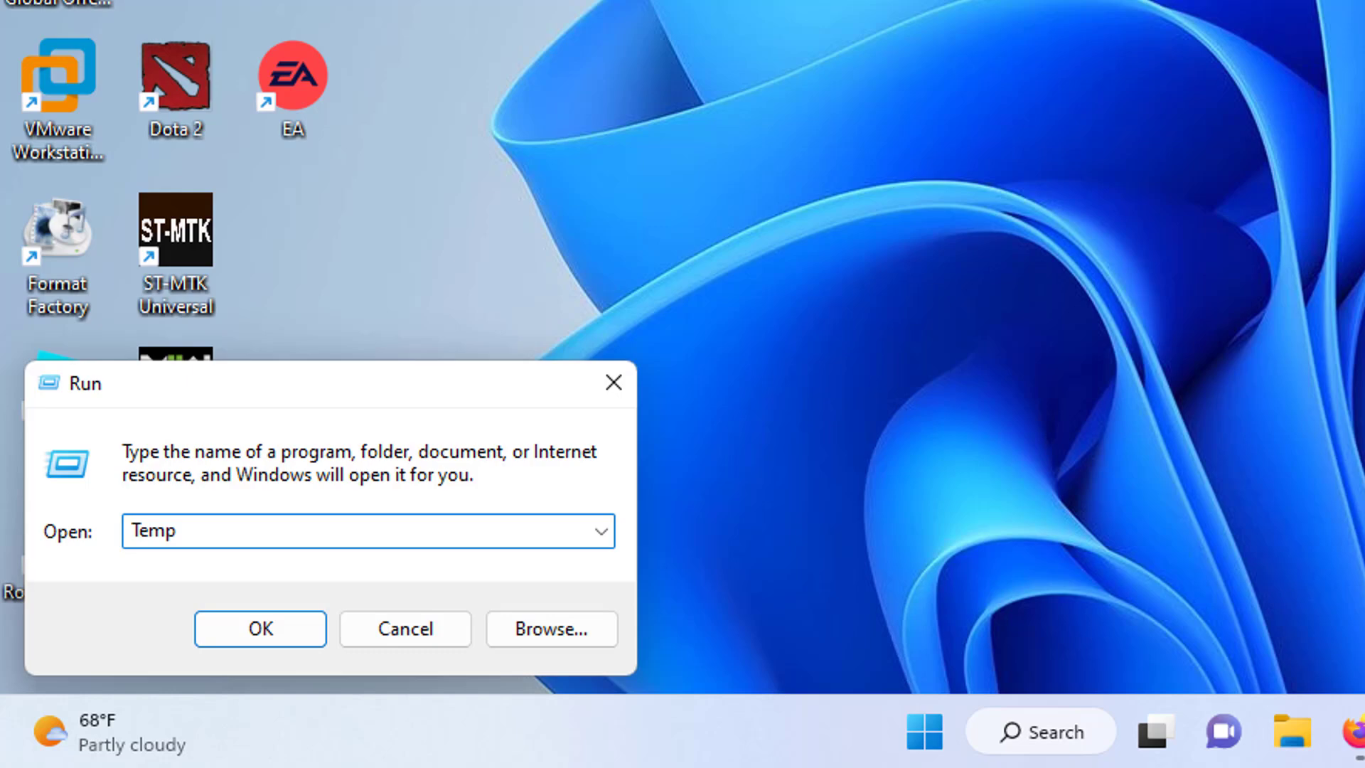
key(Return)
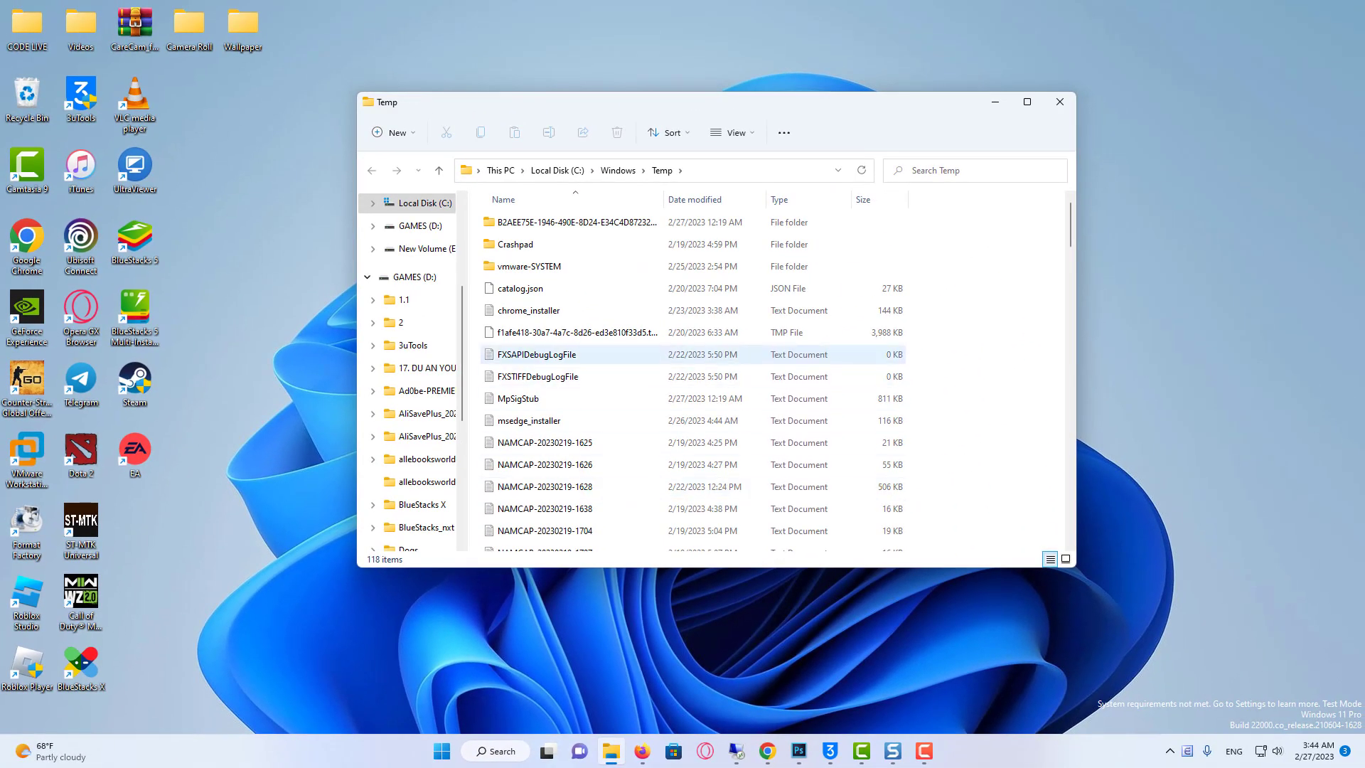
Select all 118 items in the Windows Temp folder and permanently delete them
click(536, 355)
key(ctrl+a)
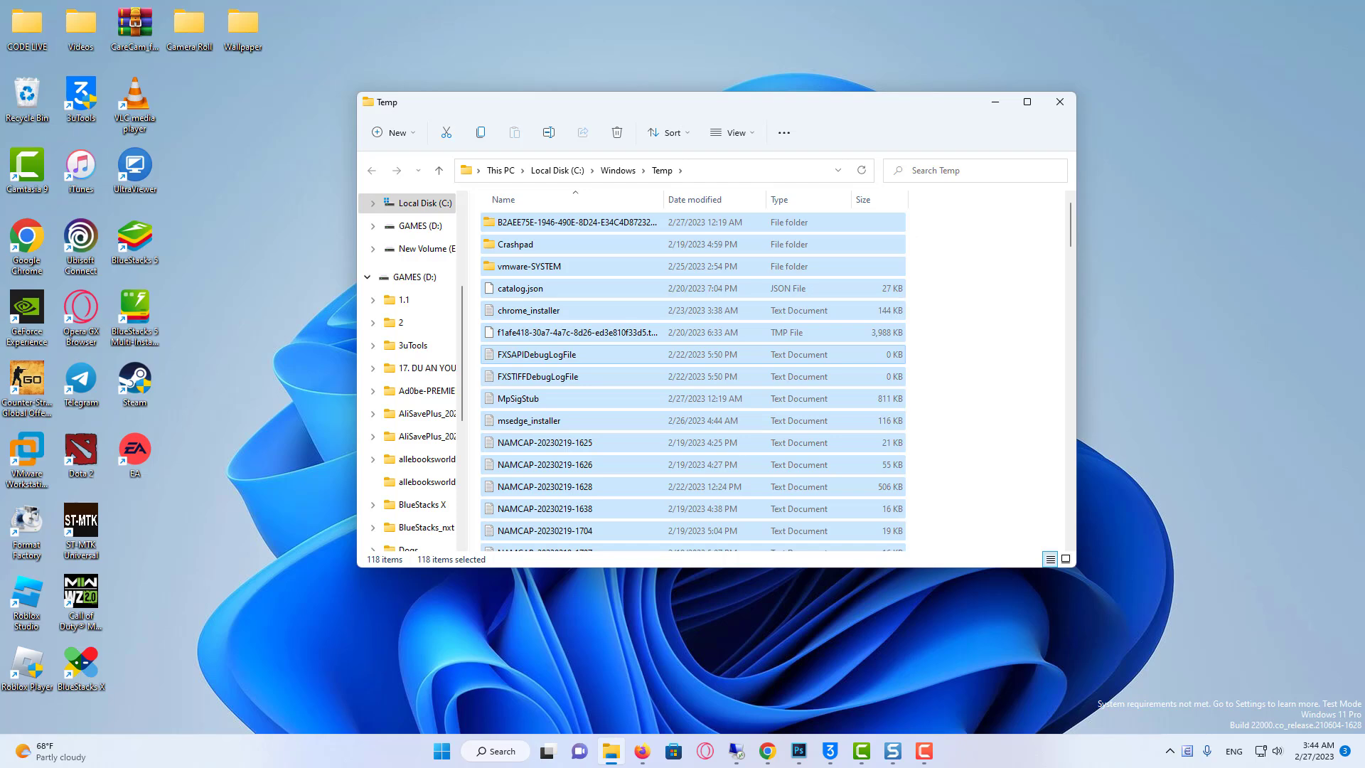
key(shift+Delete)
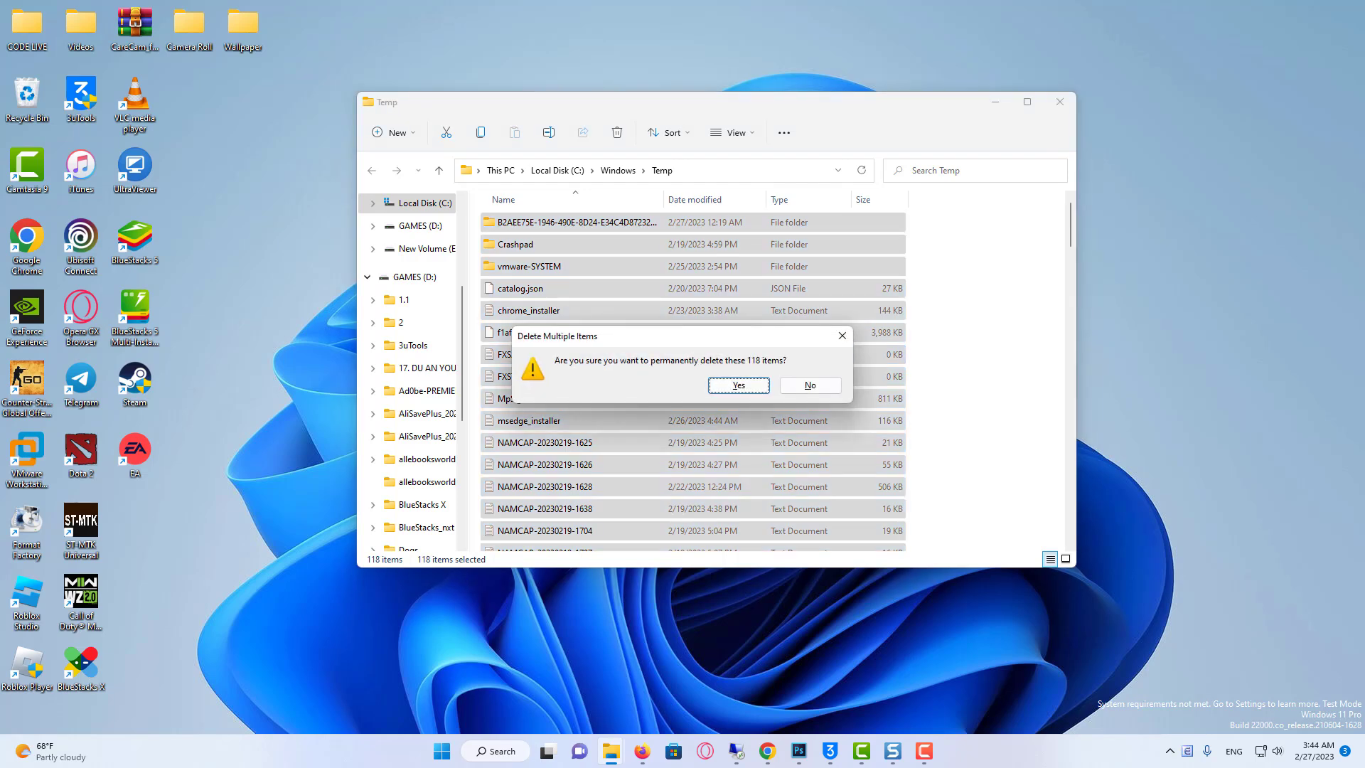
key(Return)
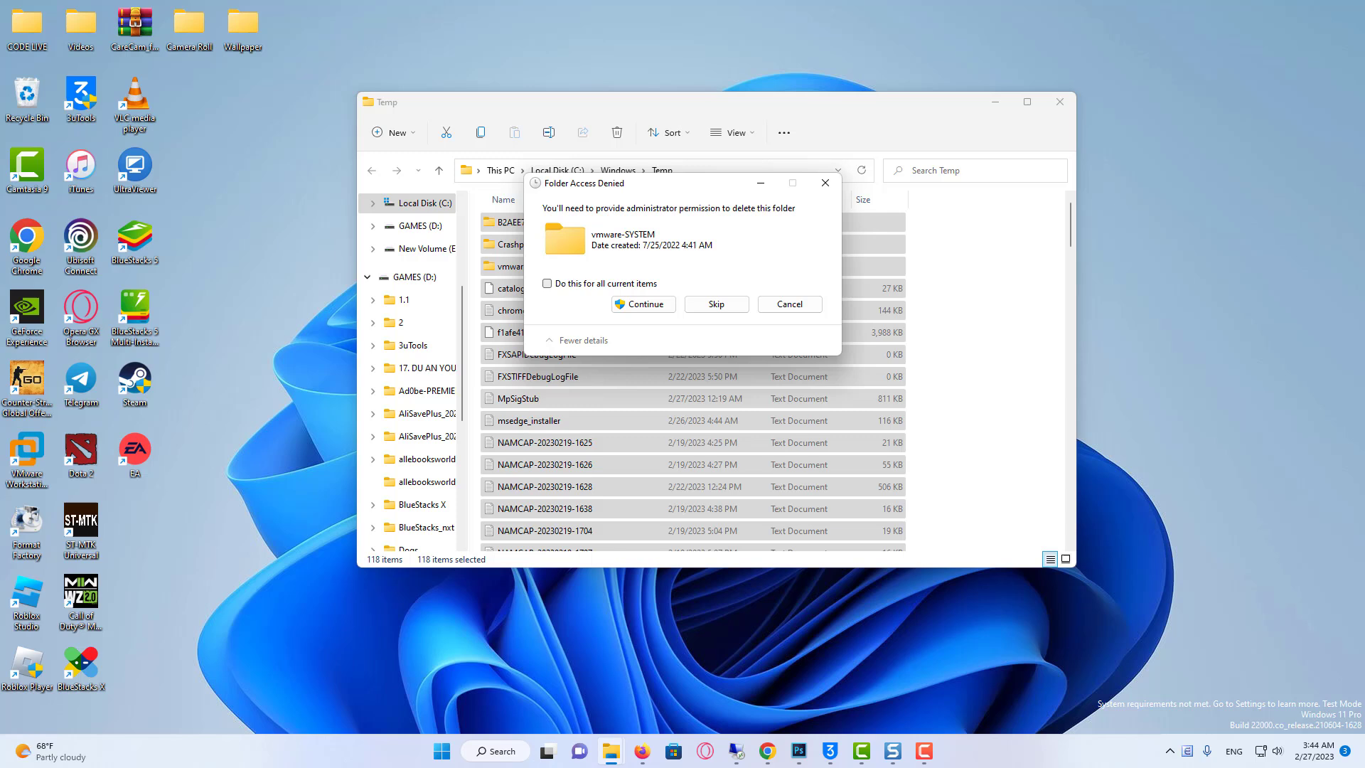
Skip the access-denied and in-use items for all, then close the Temp folder
click(716, 303)
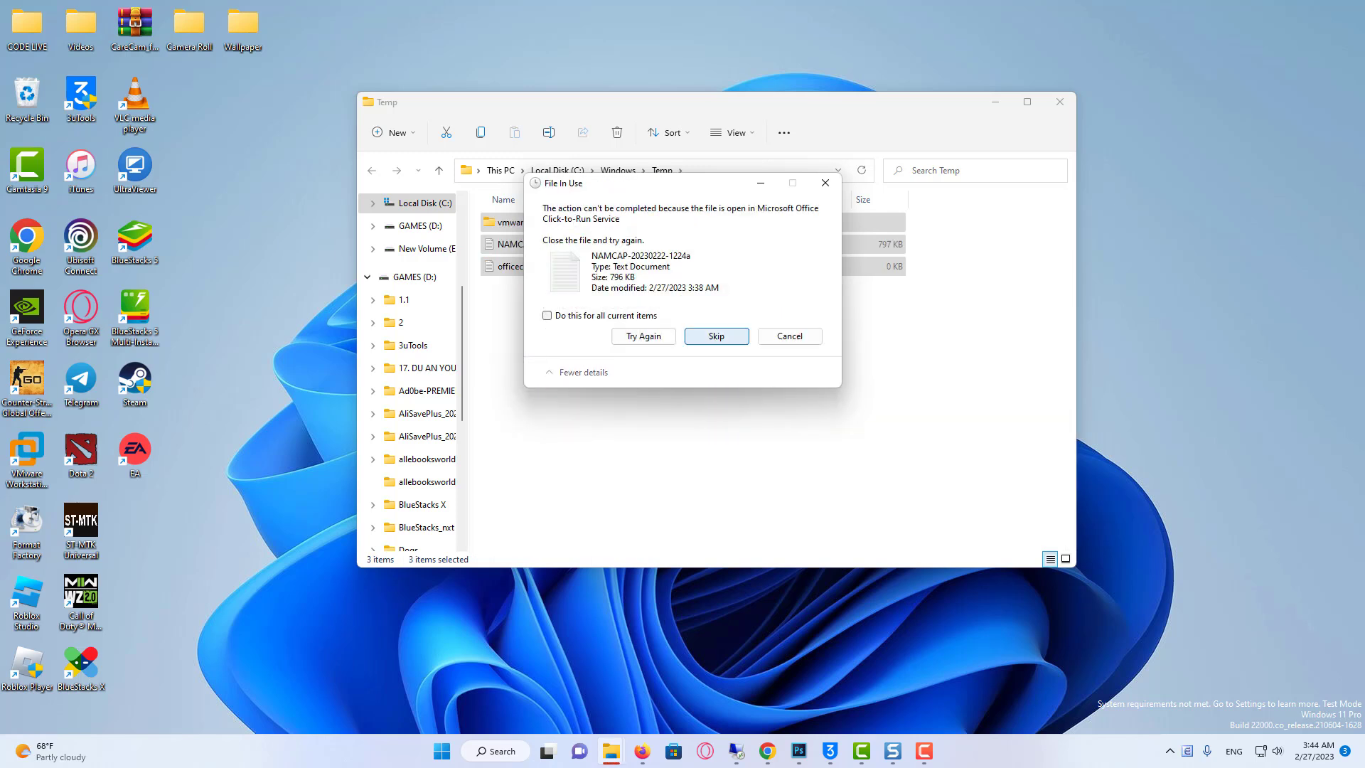
click(546, 315)
click(716, 336)
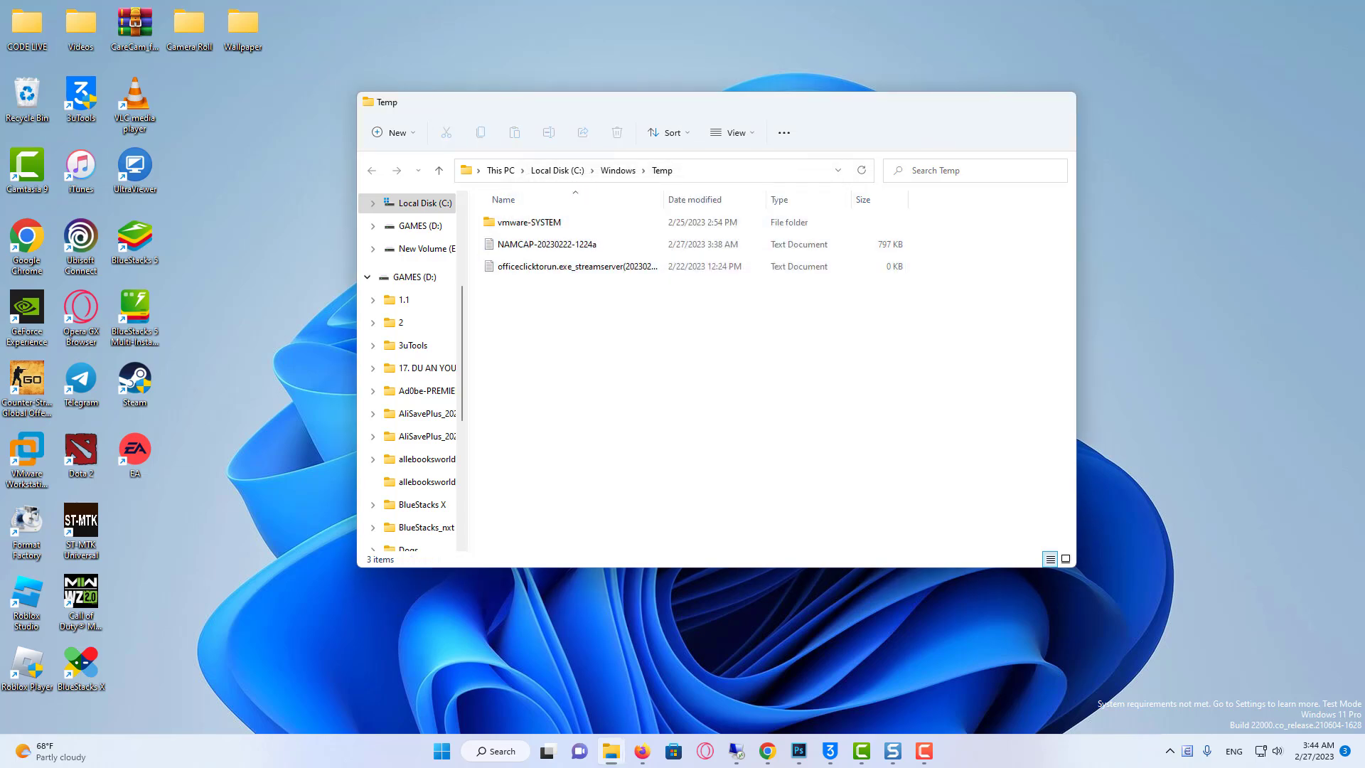
click(1059, 101)
Open the user's %temp% folder through the Run dialog
key(super)
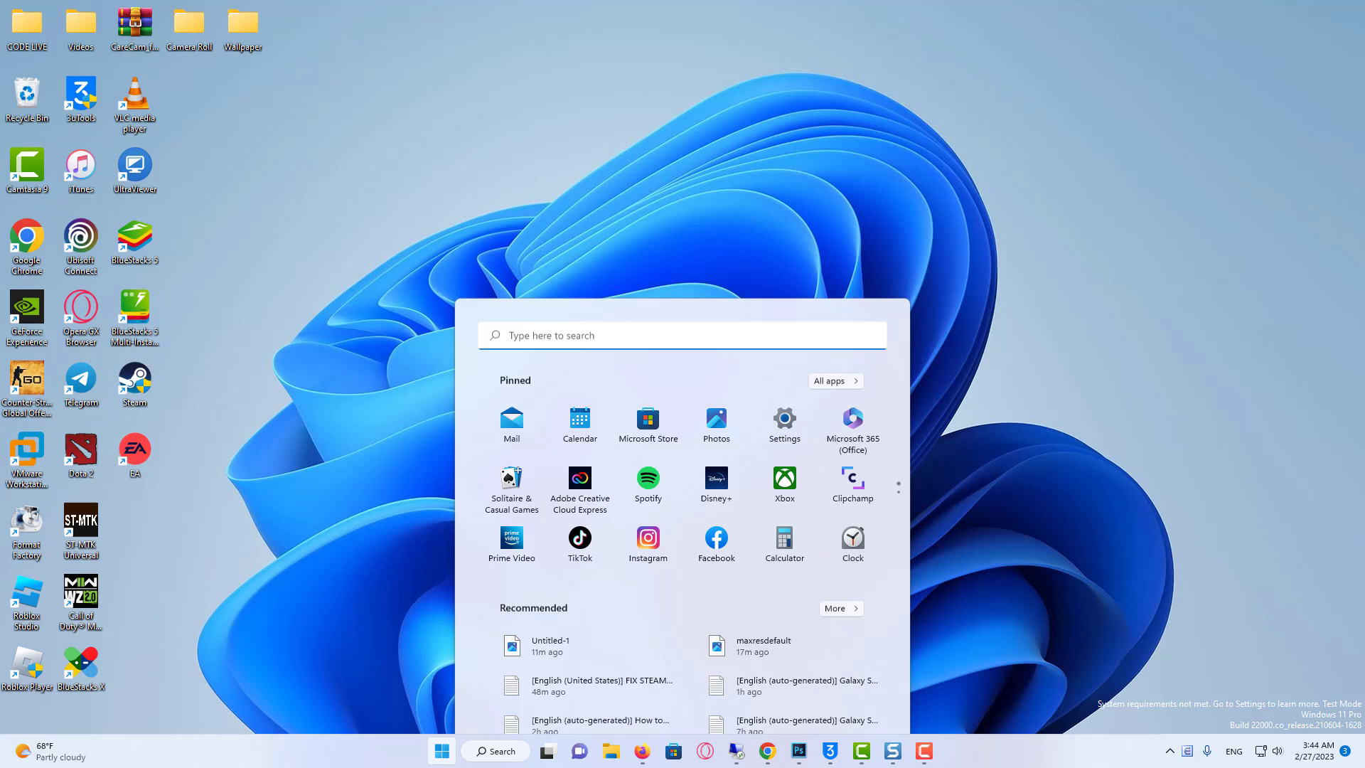
text(r)
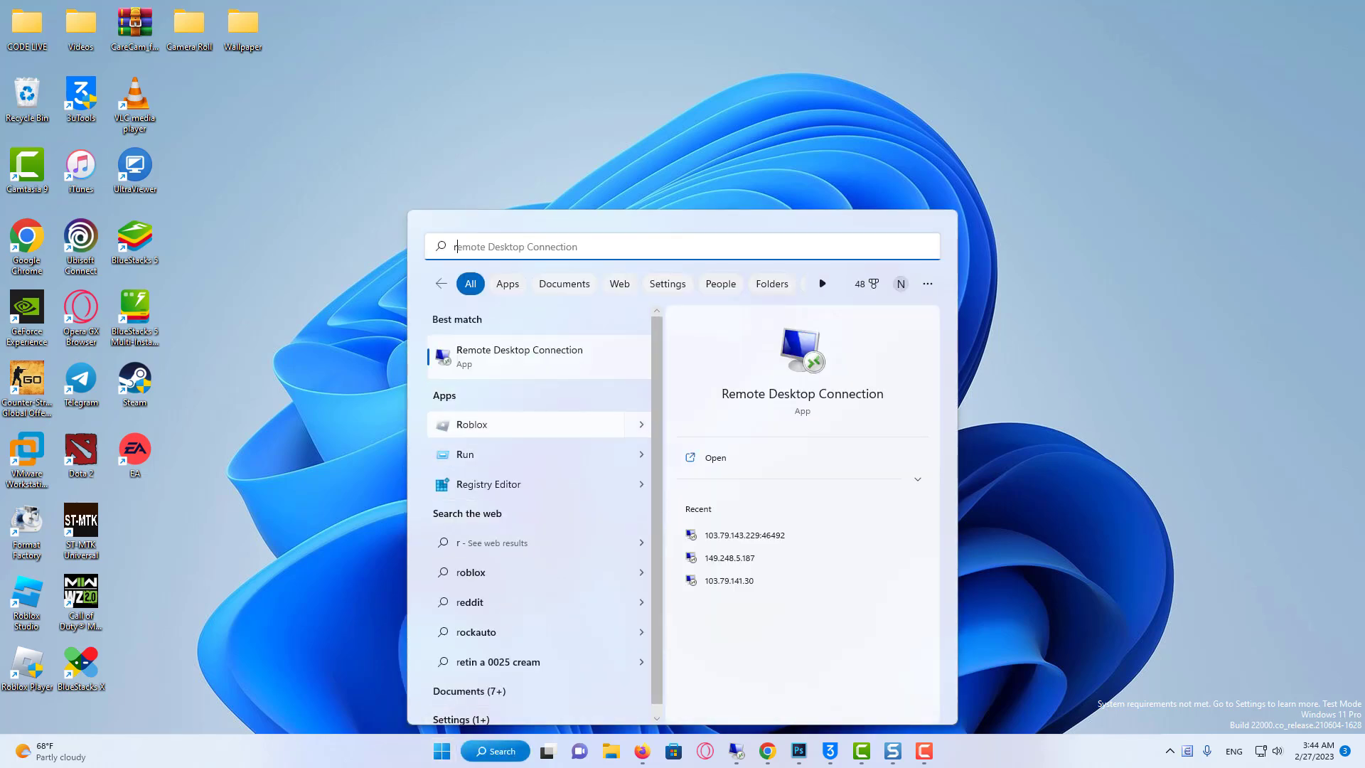
text(un)
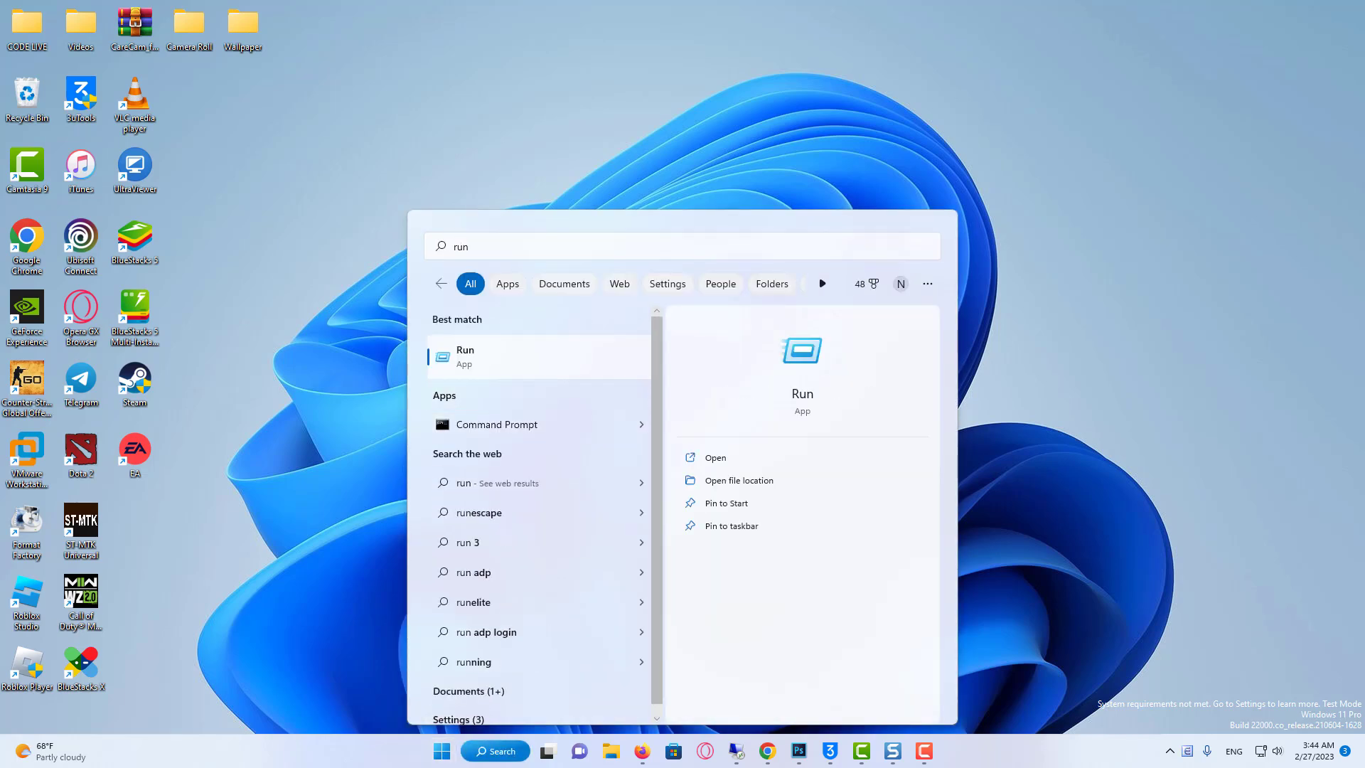
key(Return)
text(%temp%)
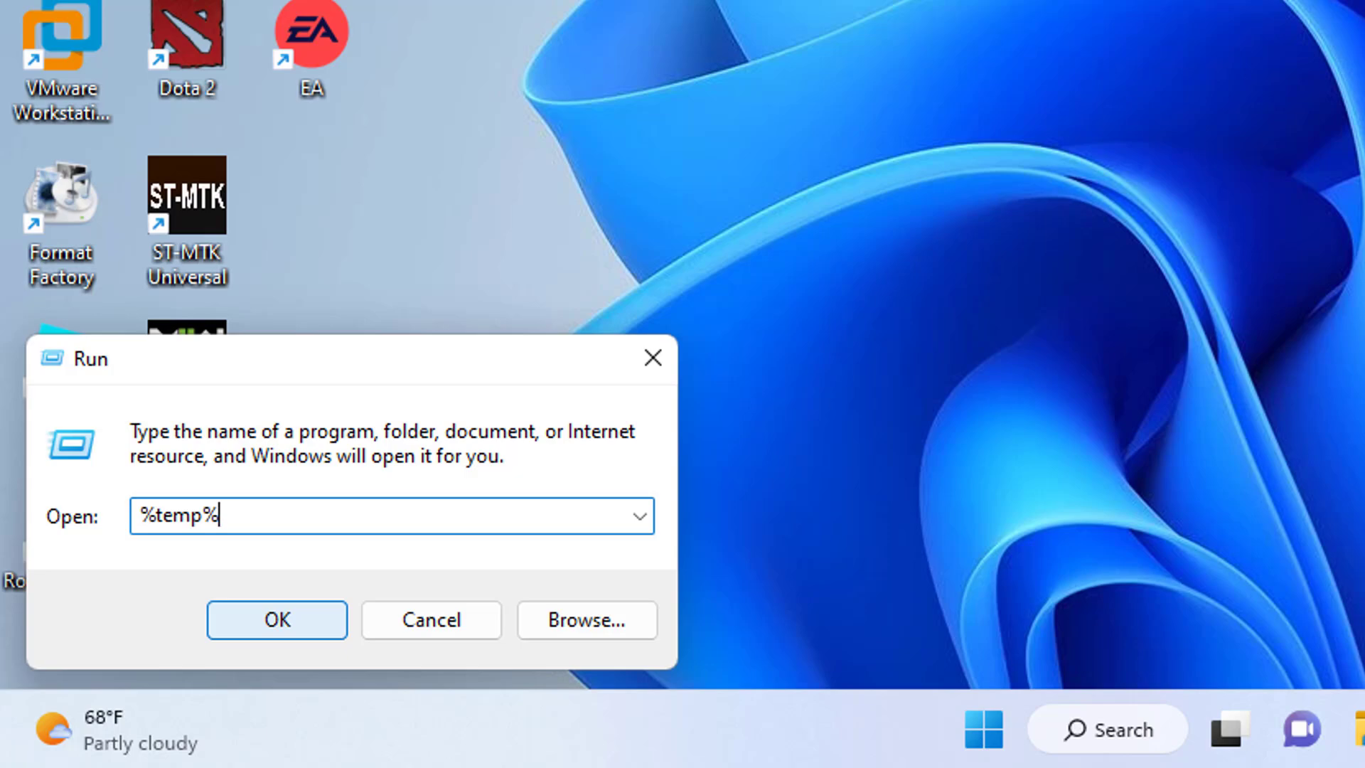
key(Return)
Permanently delete all 138 items, skipping in-use files for all so 44 remain
click(739, 341)
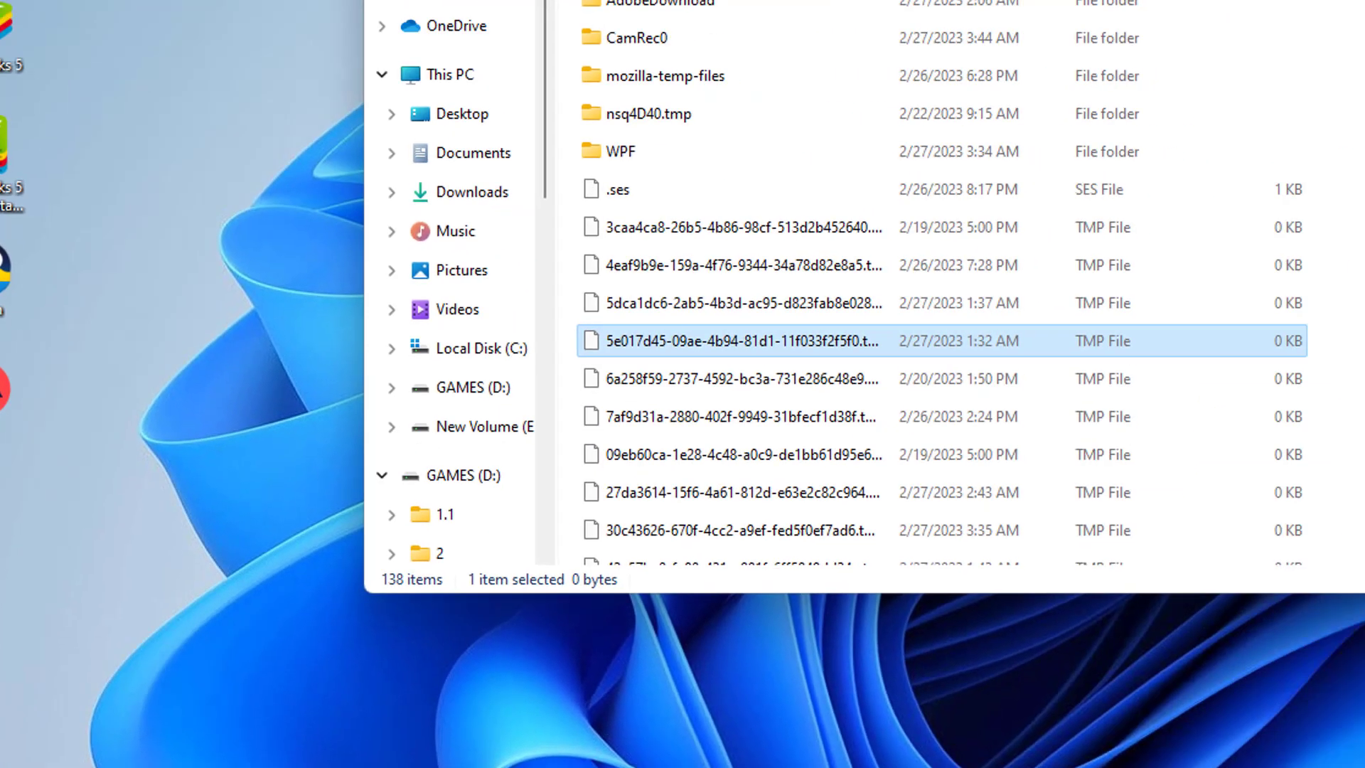
key(ctrl+a)
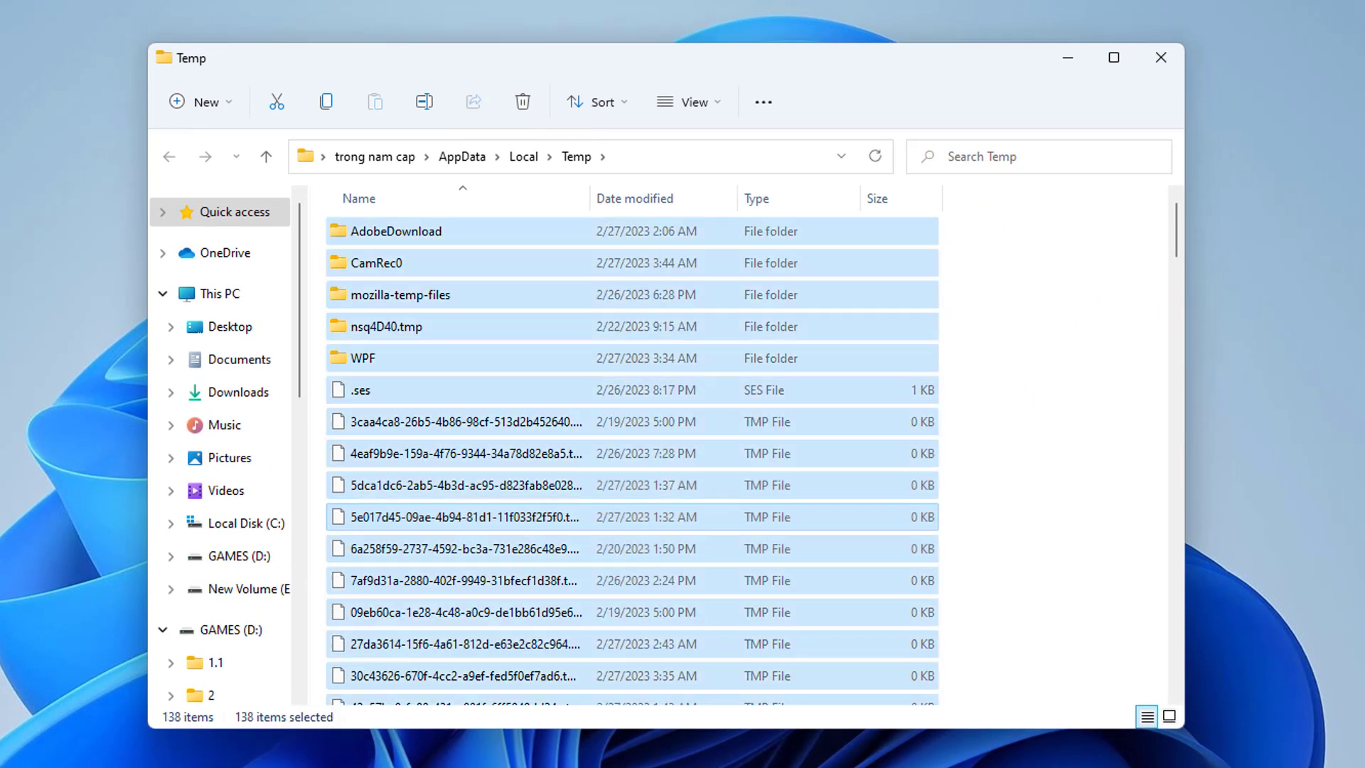
key(shift+Delete)
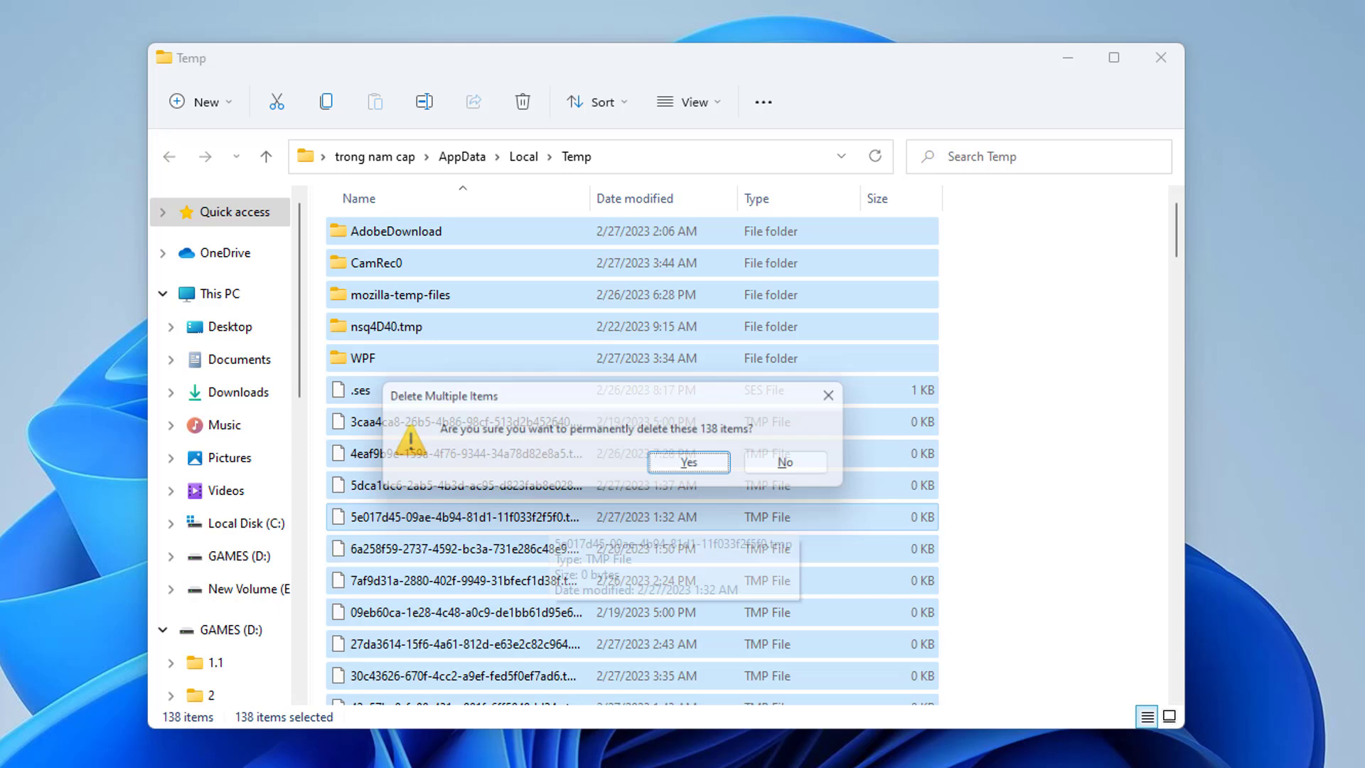
key(Return)
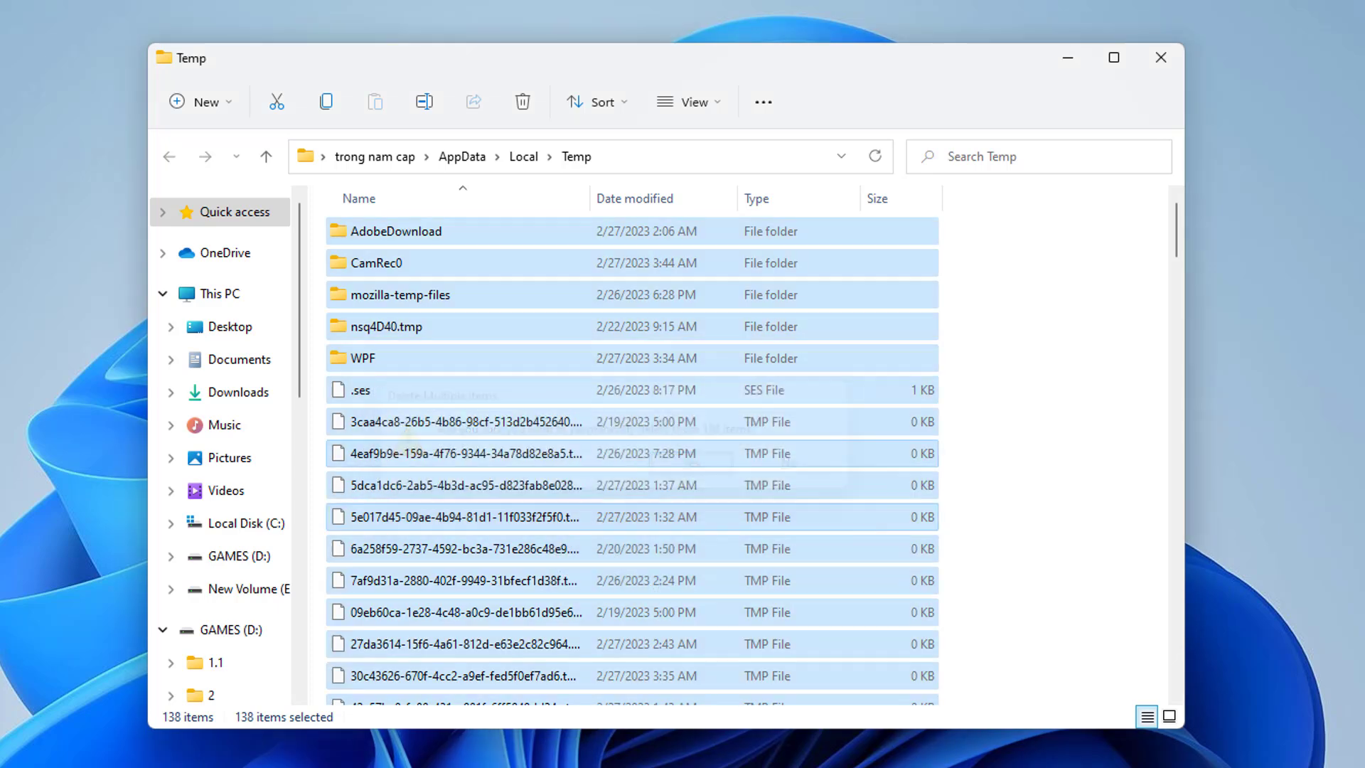
key(alt+a)
key(alt+s)
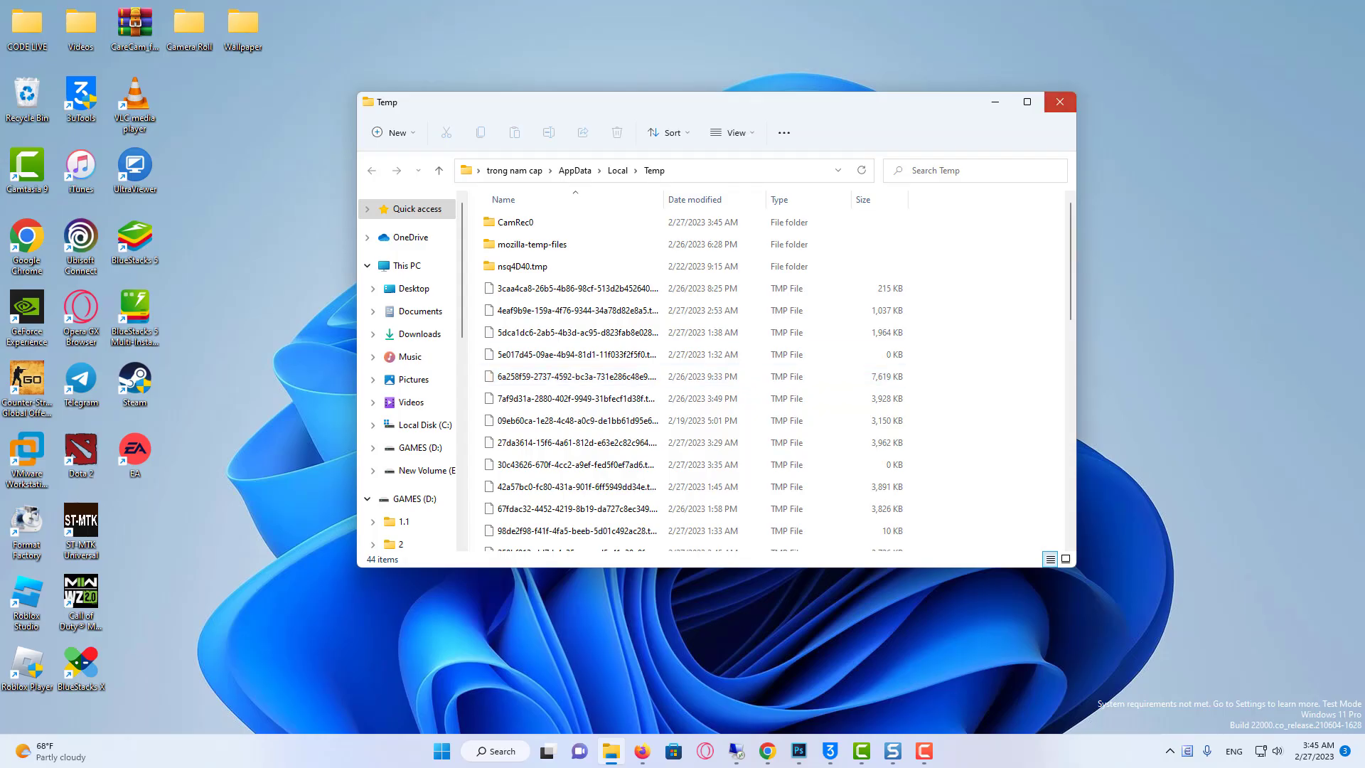
Close the Temp folder window and continue launching Steam past the compatibility warning
click(1060, 103)
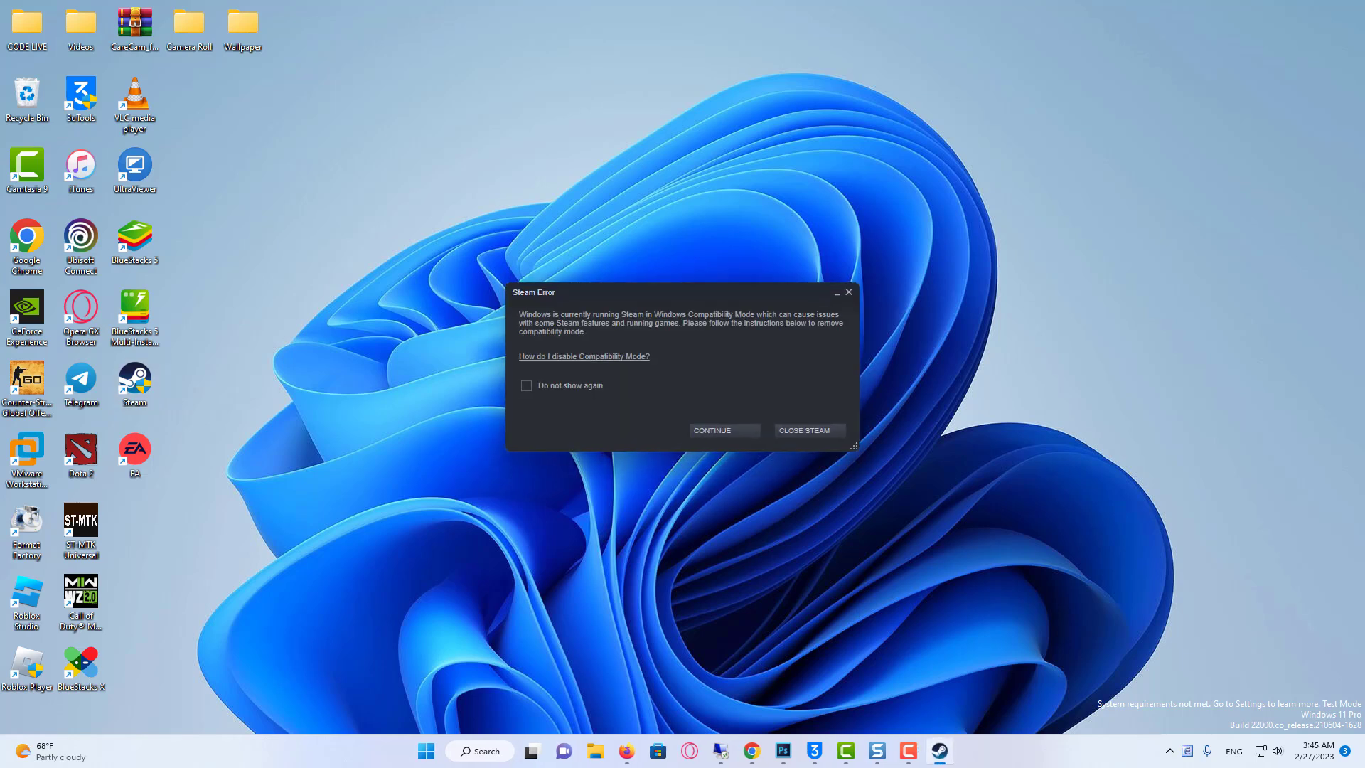
click(718, 429)
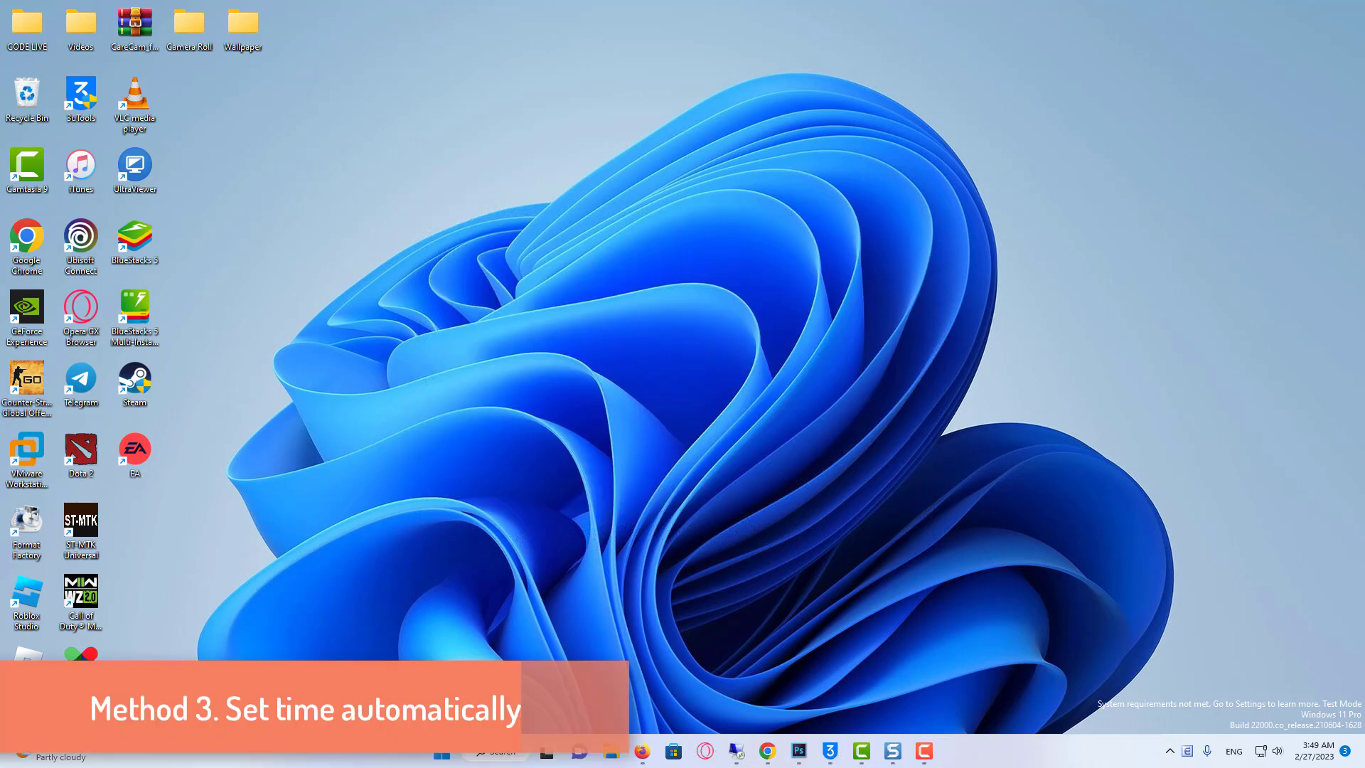
Open the Date & time page under Time & language in Settings
click(448, 762)
text(settings)
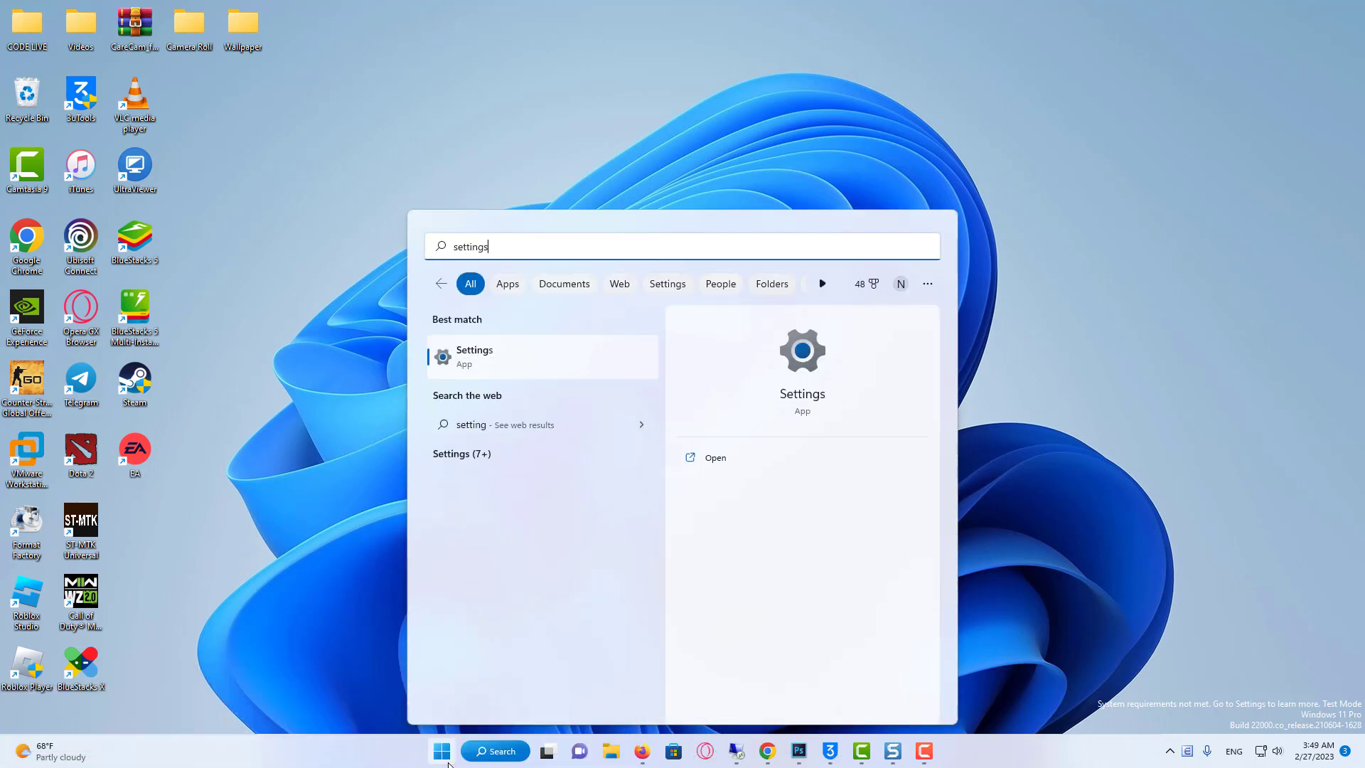
click(507, 362)
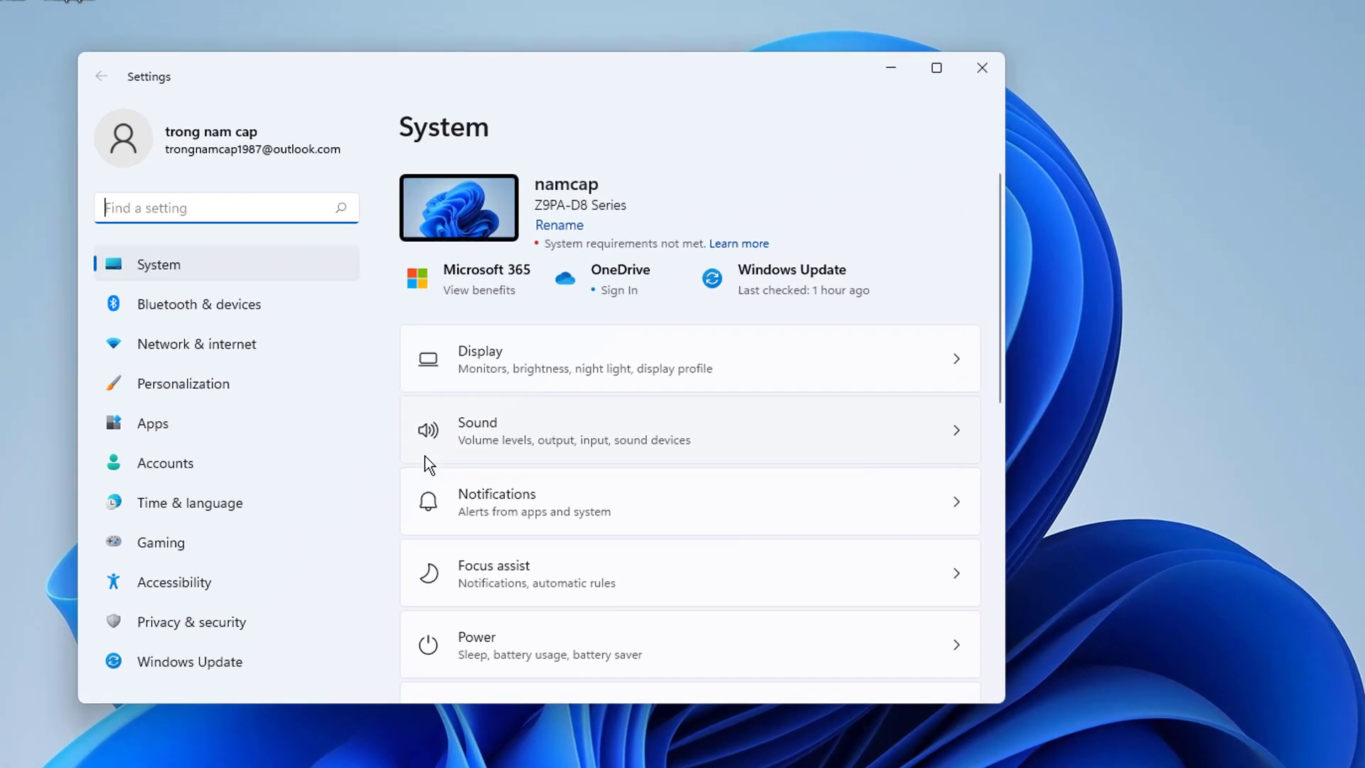
click(219, 509)
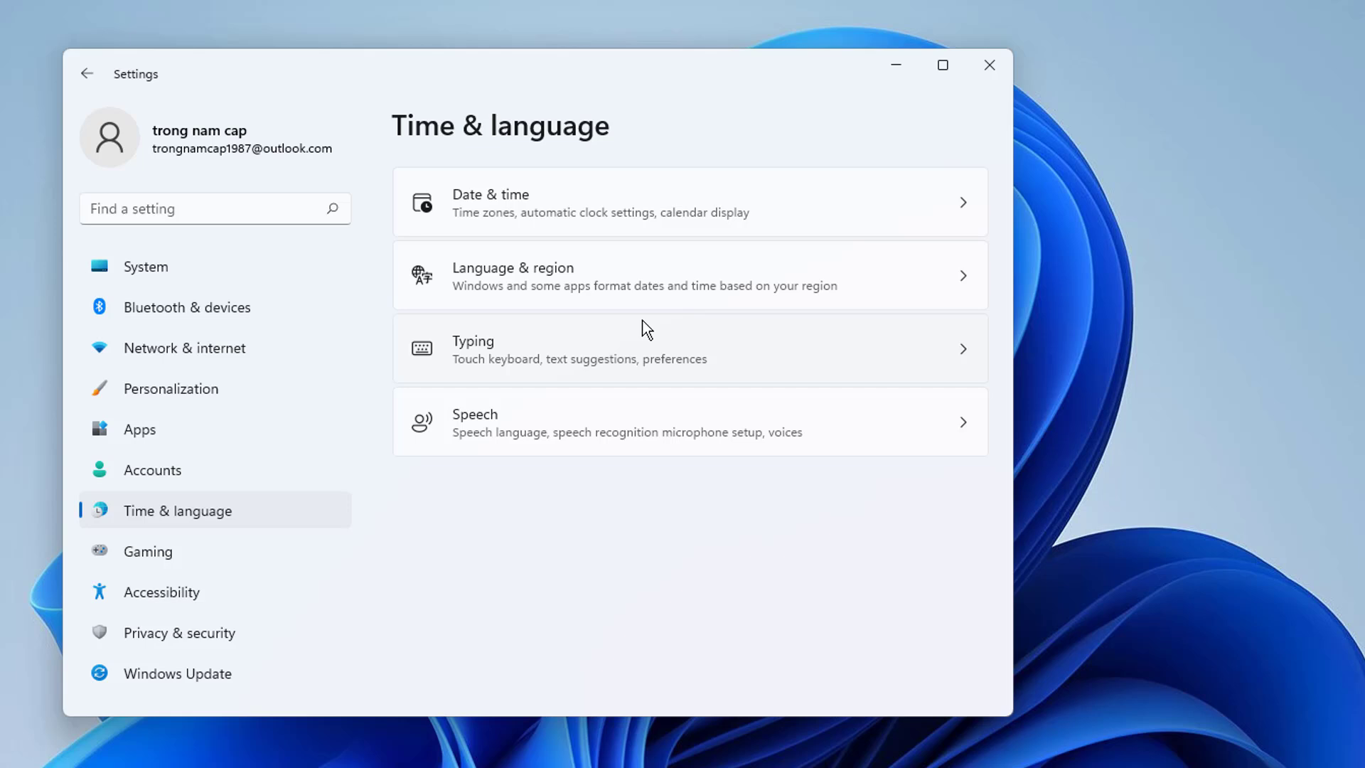
click(754, 203)
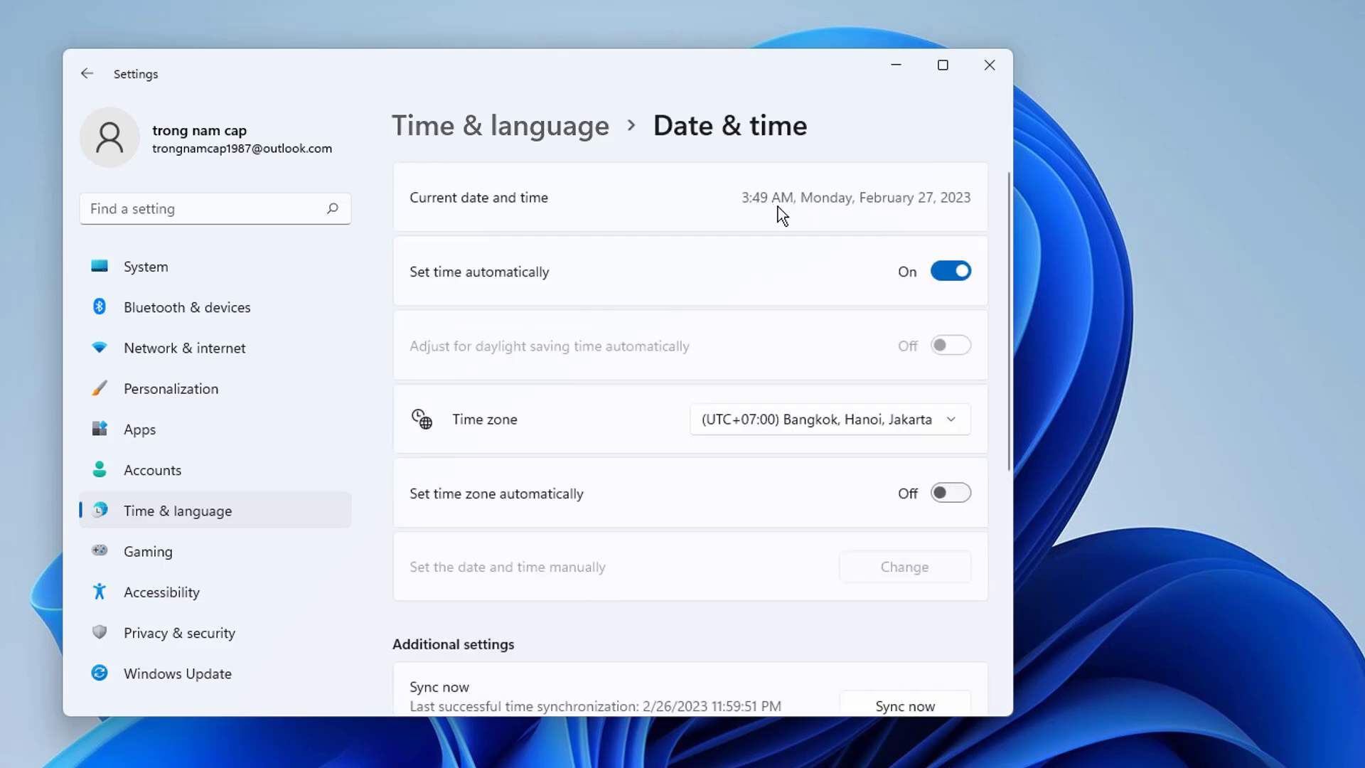
Toggle Set time automatically off and back on, then sync the clock with time.windows.com
click(943, 271)
click(942, 271)
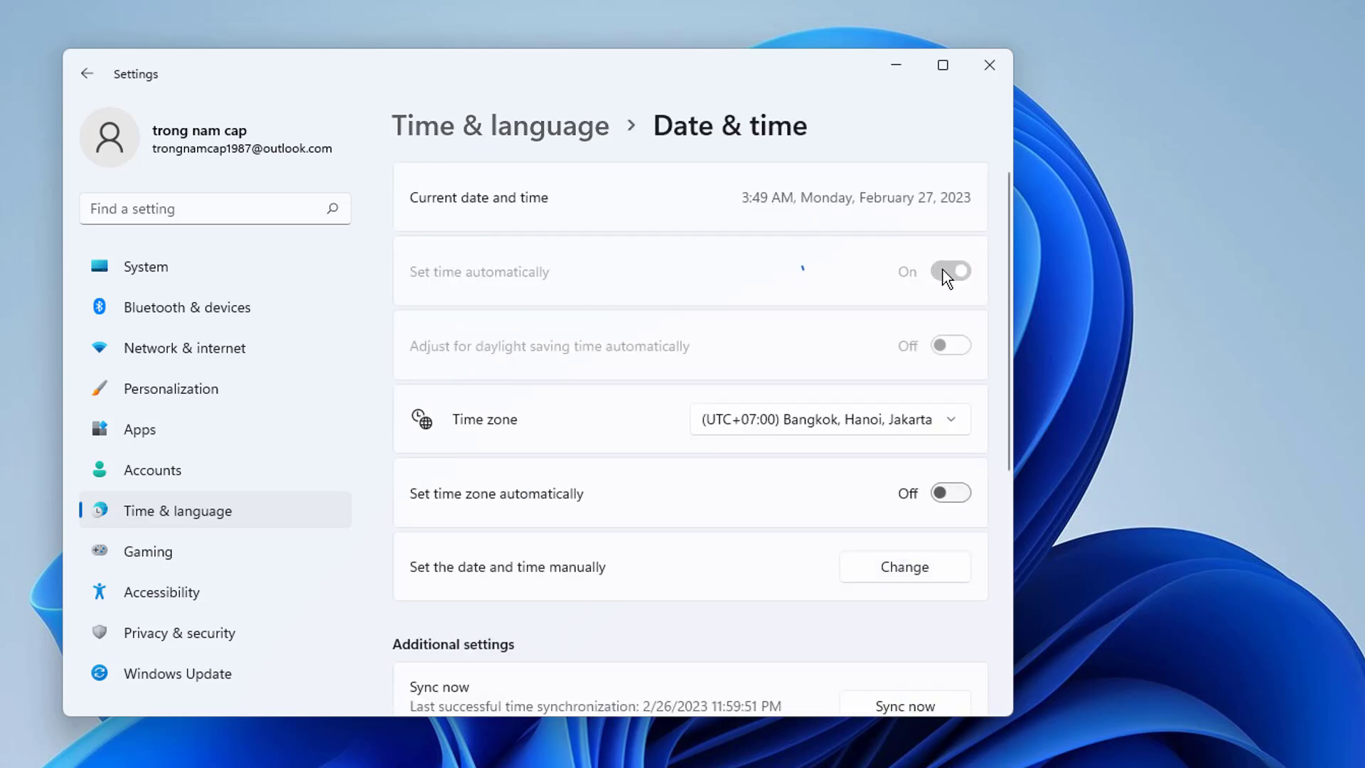
scroll(903, 554, down, 2)
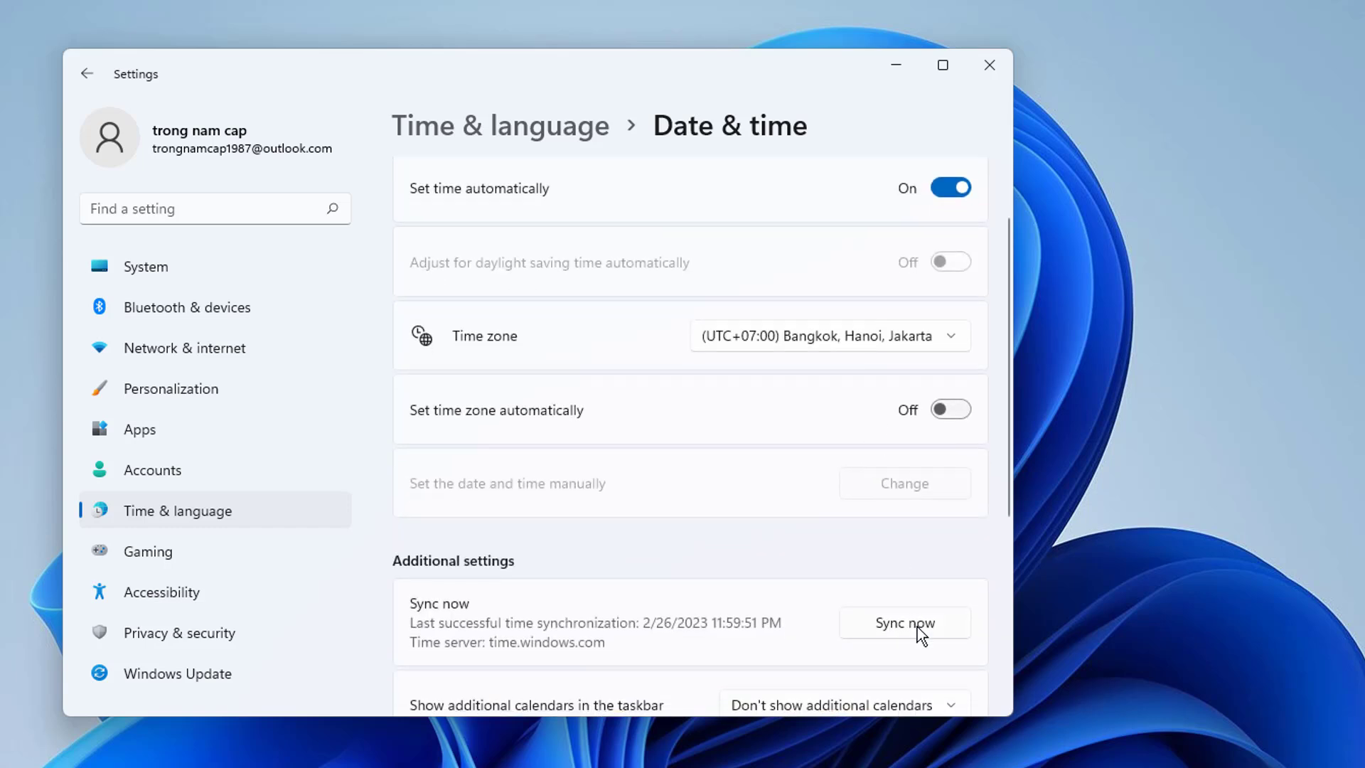
click(918, 627)
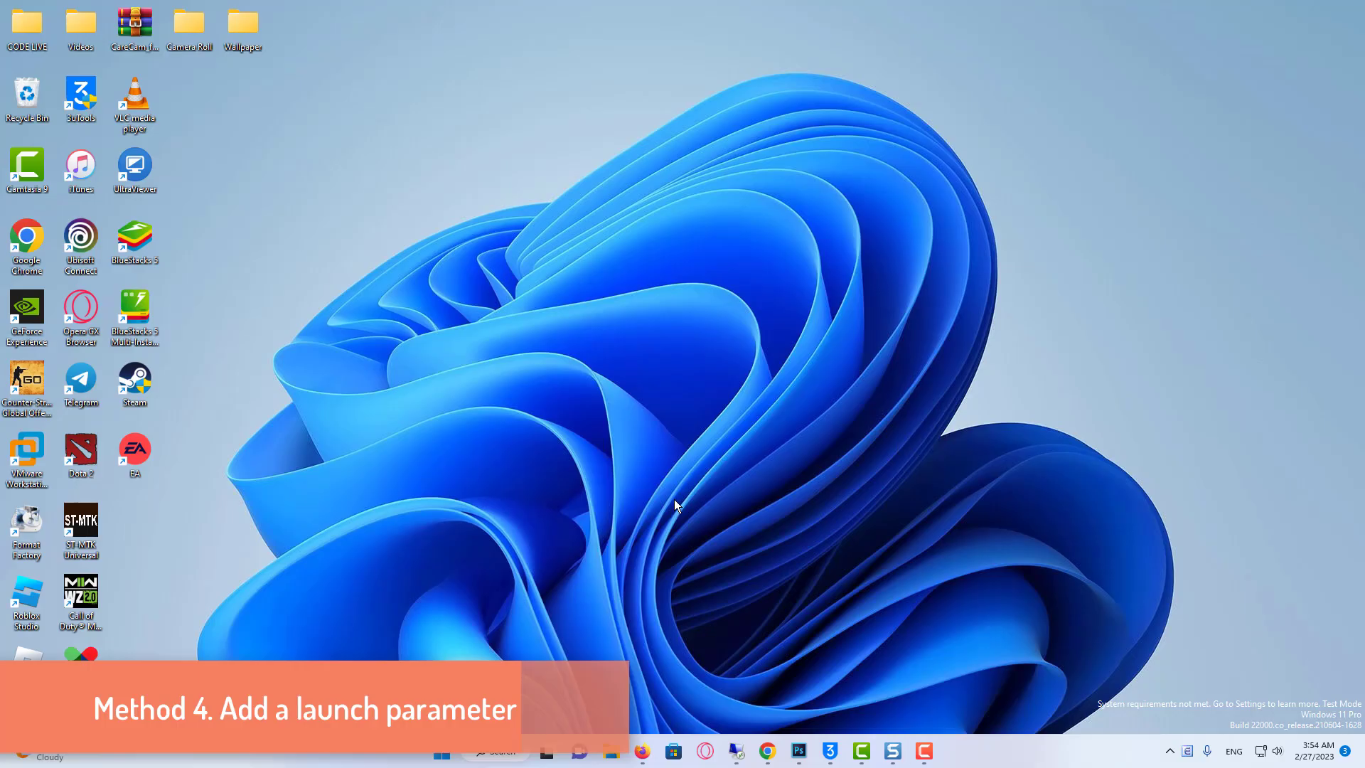
Append '-login -noreactlogin' to the Steam shortcut's Target in Properties and apply it
right_click(144, 381)
click(200, 566)
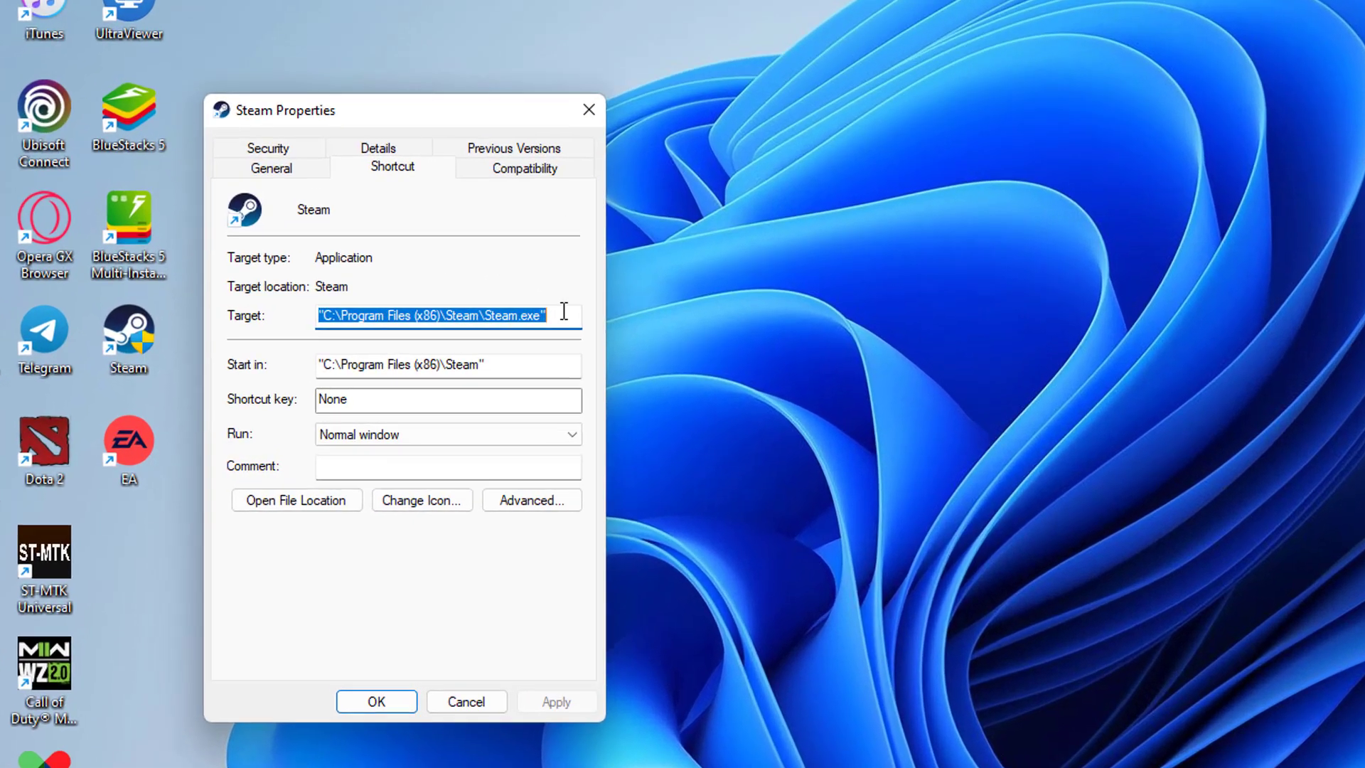
click(381, 465)
text(-)
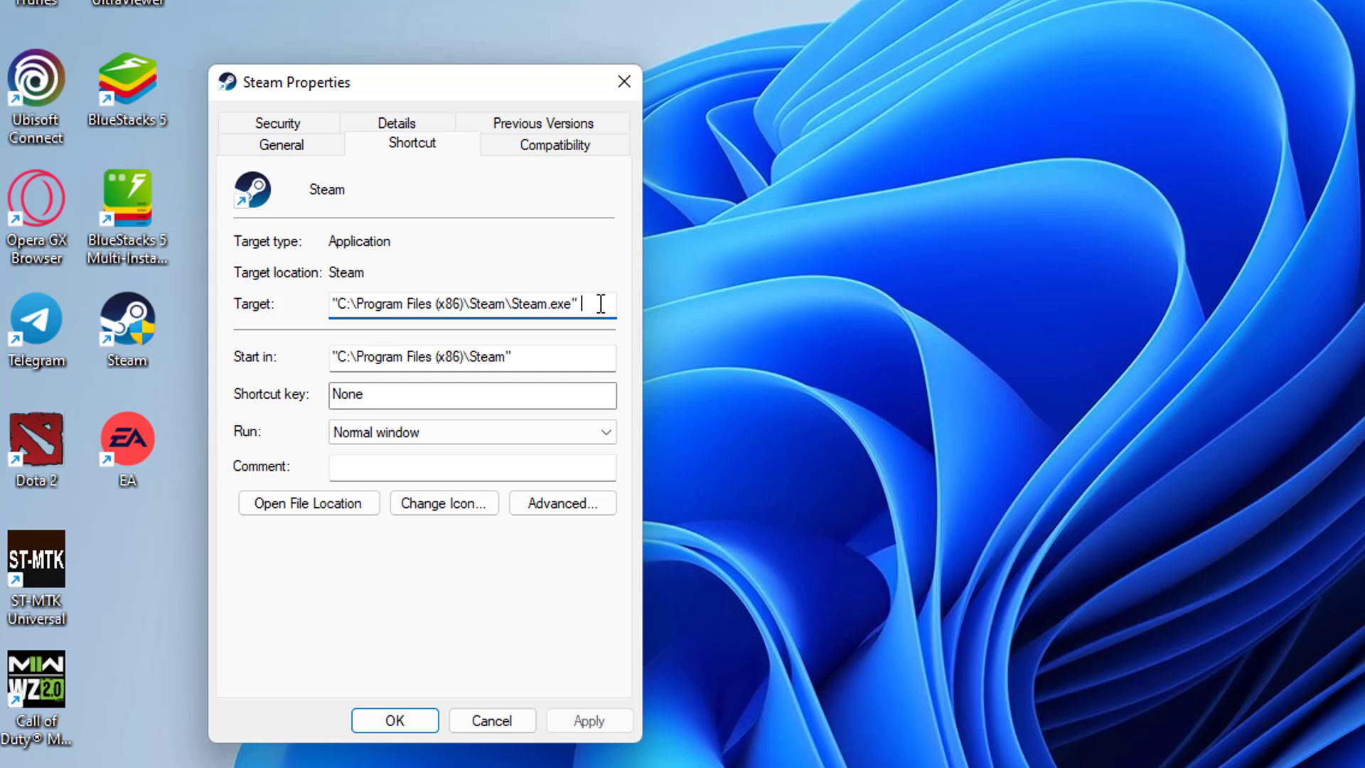
text(logi)
text(n)
text( -noreactlogin)
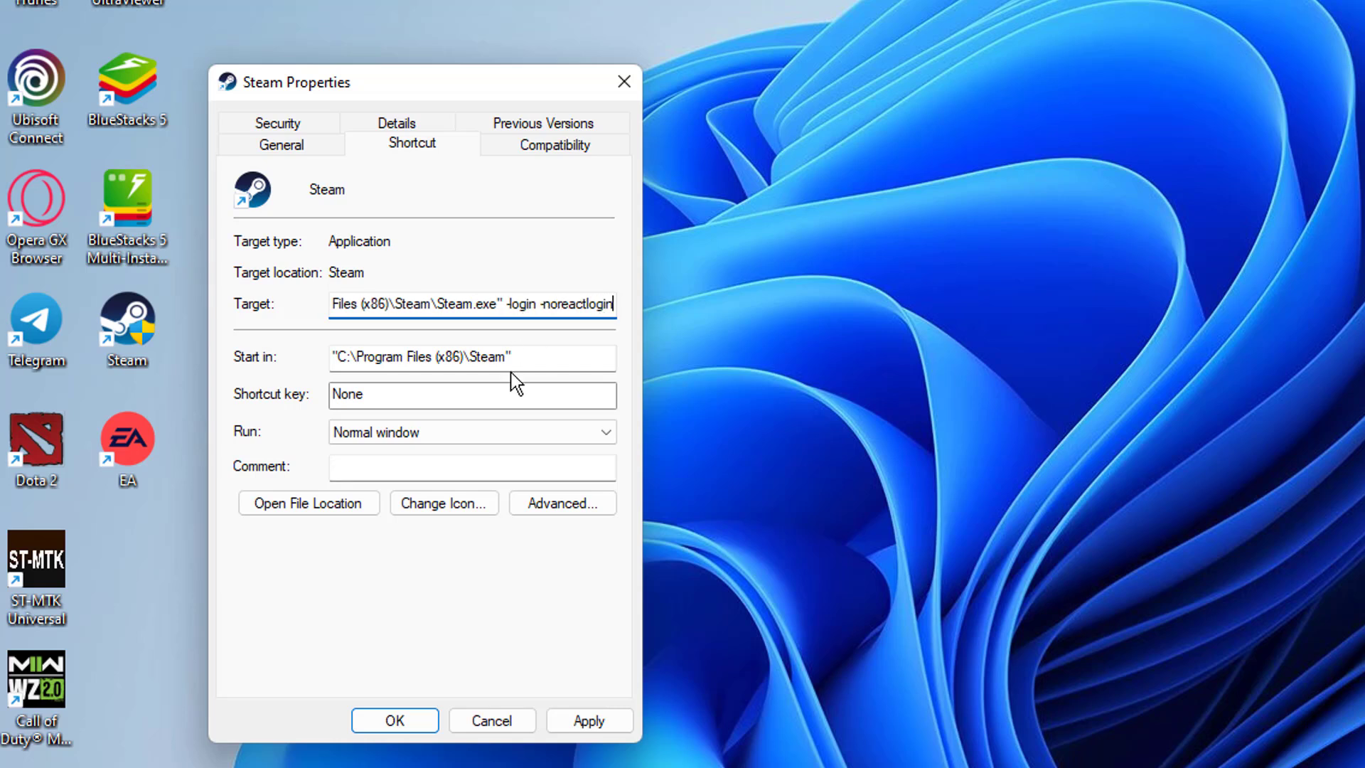
click(599, 721)
click(395, 720)
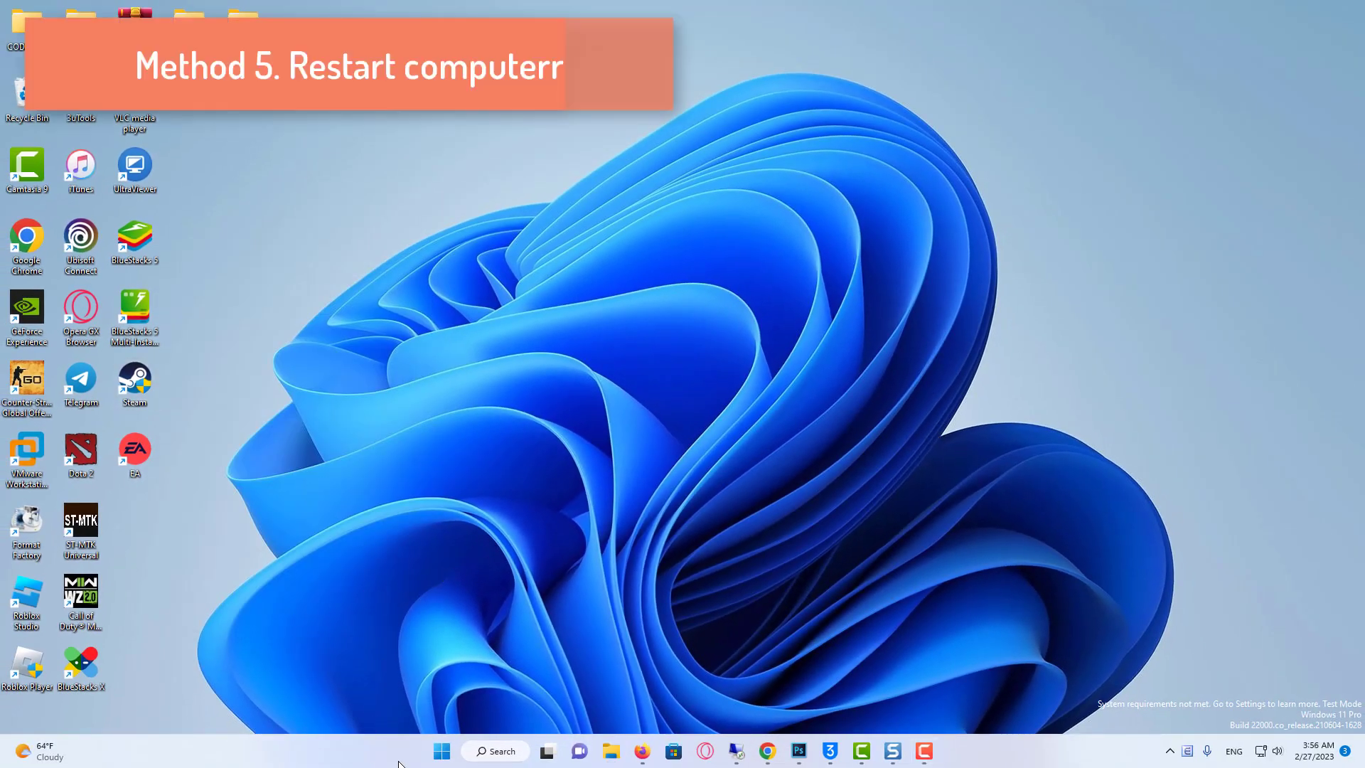
Bring up the Start menu power options listing Sleep, Shut down and Restart
click(861, 702)
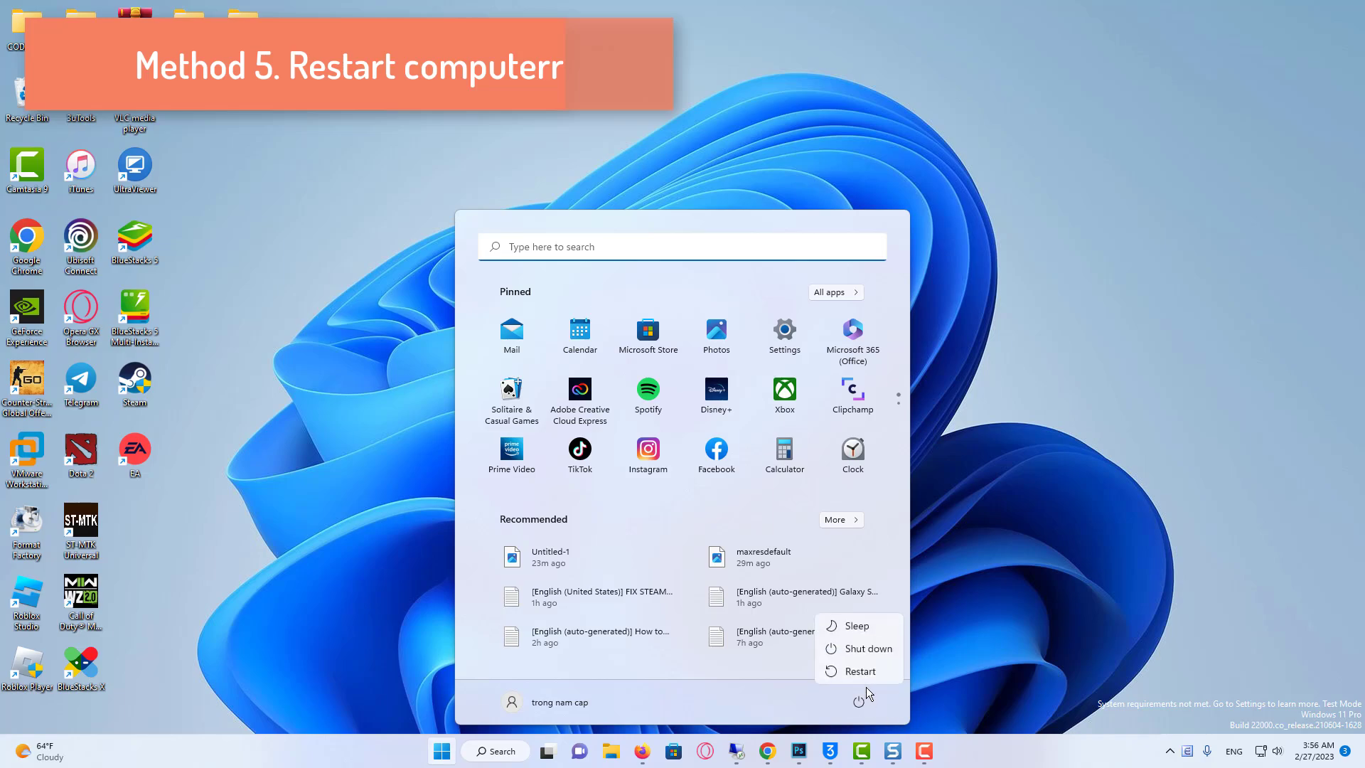